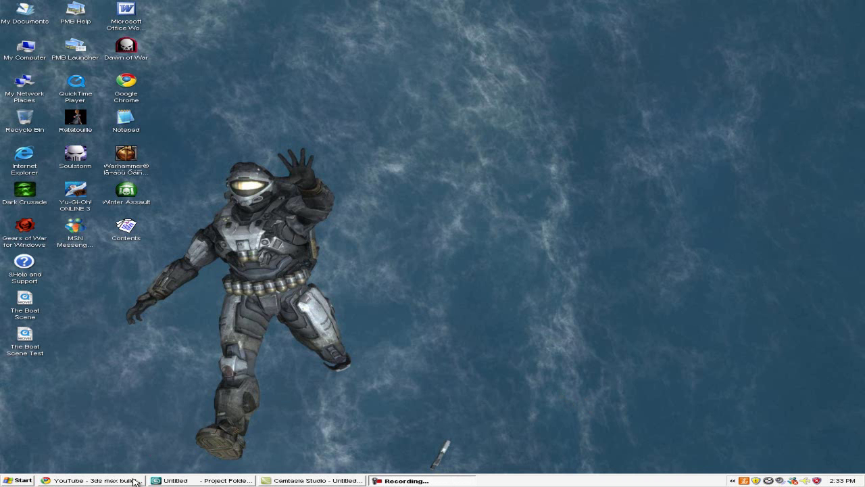
Switch to Chrome and examine the YouTube page of "3ds max building tutorial part 1", skimming through the video's timeline.
click(180, 481)
click(74, 481)
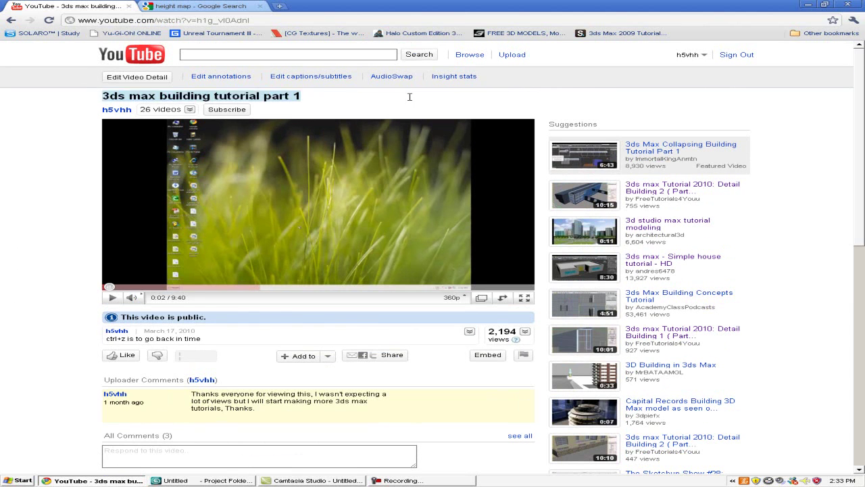
scroll(47, 296, down, 3)
scroll(61, 330, up, 3)
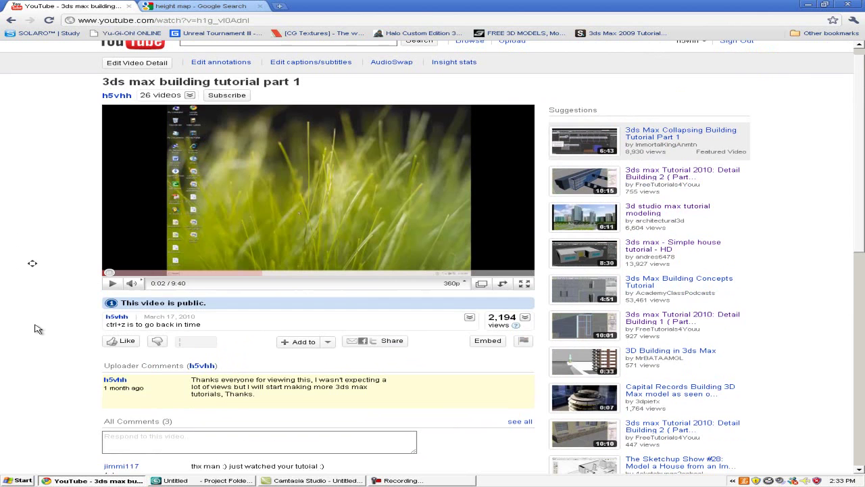
middle_drag(35, 324, 42, 356)
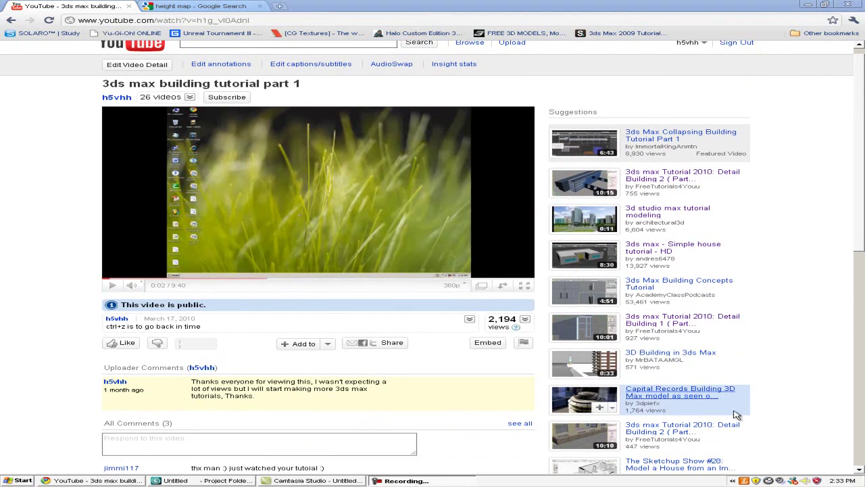
scroll(792, 438, up, 1)
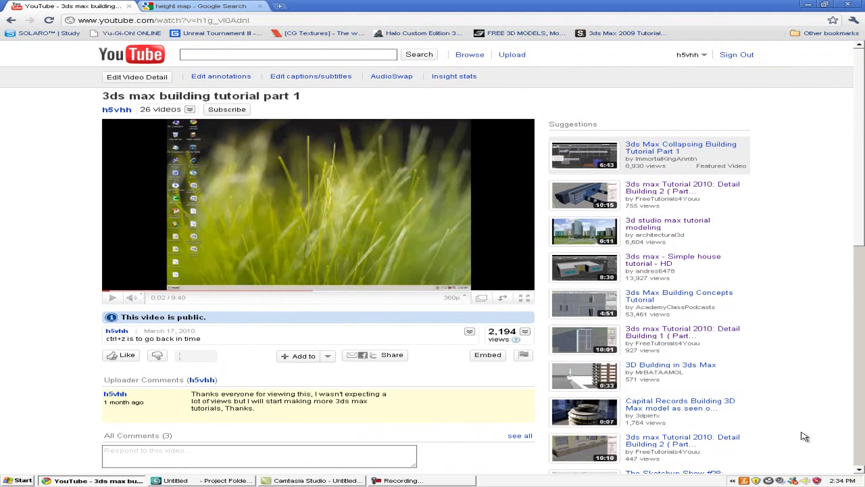
click(298, 264)
click(304, 263)
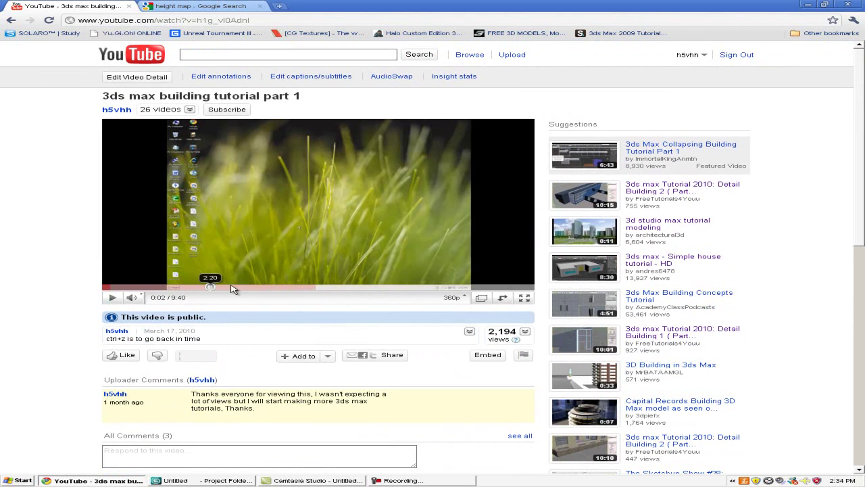
click(304, 287)
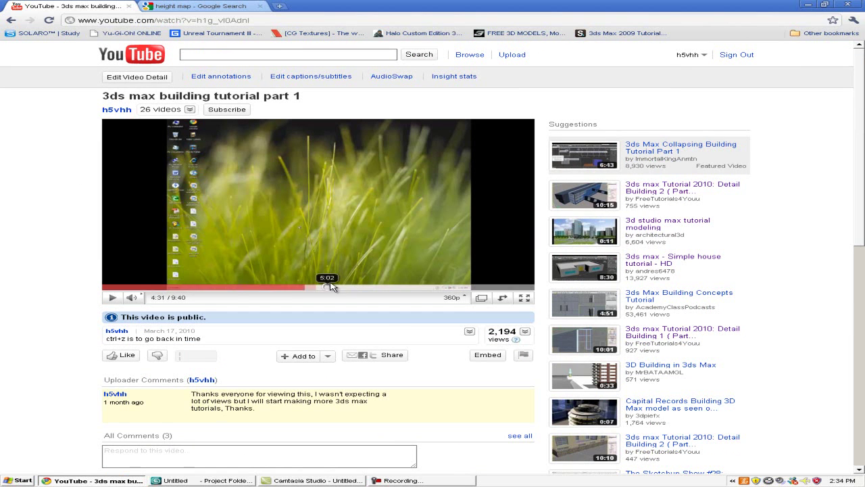
drag(330, 286, 107, 286)
Switch to 3ds Max and draw a rectangular plane about 614 long and 998 wide in the Top viewport.
click(807, 5)
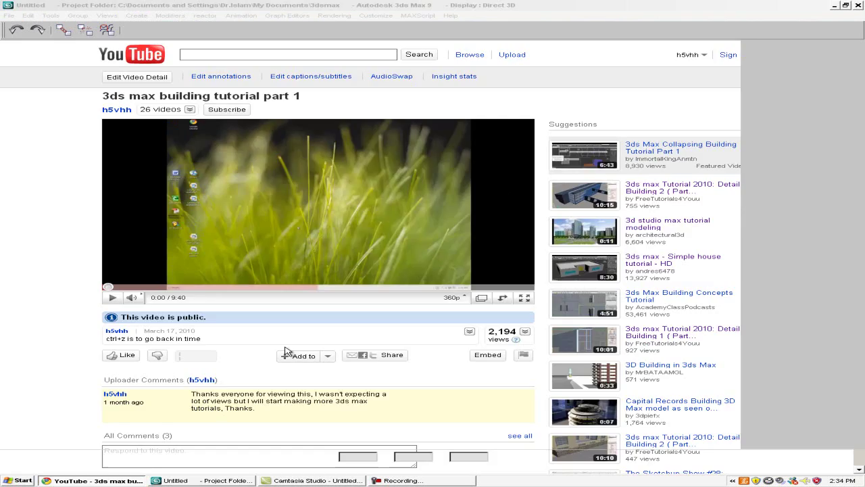
click(286, 209)
click(416, 298)
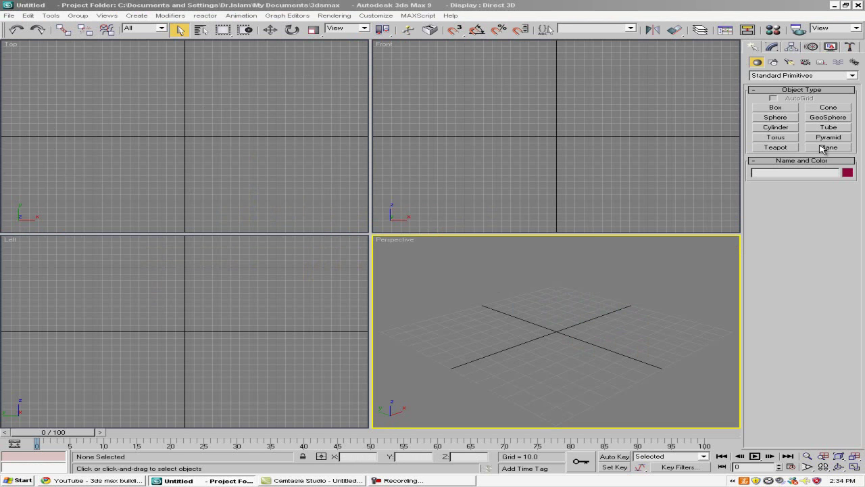
click(826, 147)
mouse_move(202, 117)
middle_down()
mouse_move(195, 102)
mouse_move(200, 109)
middle_up()
scroll(195, 102, down, 4)
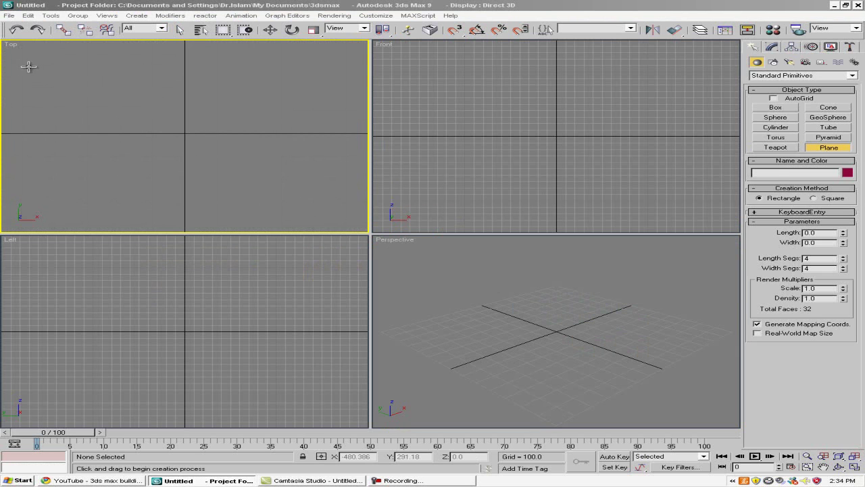
drag(22, 63, 340, 201)
Set both the length and width segments of the plane to 400.
mouse_move(308, 136)
middle_down()
mouse_move(310, 158)
mouse_move(304, 124)
mouse_move(309, 134)
middle_up()
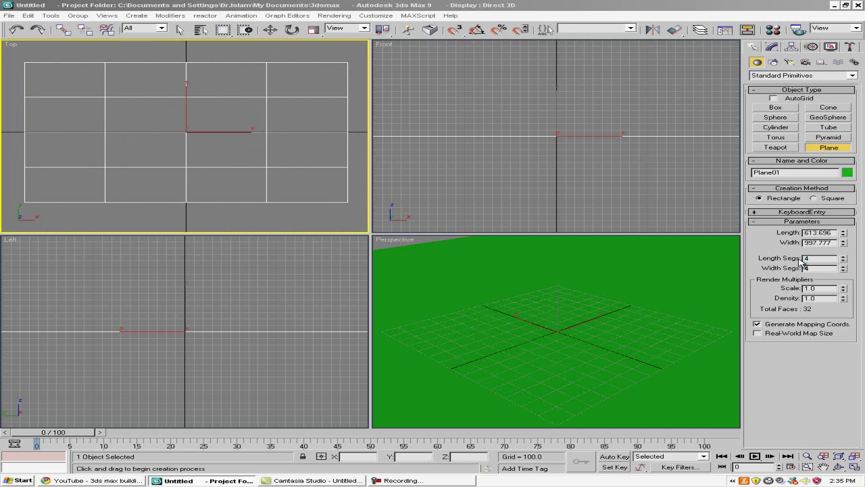
text(00)
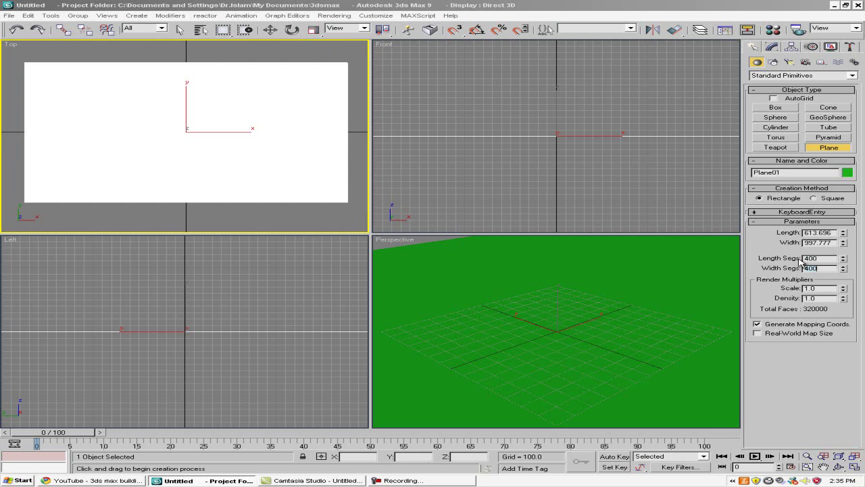
middle_drag(213, 98, 210, 120)
scroll(213, 94, up, 1)
scroll(208, 109, down, 3)
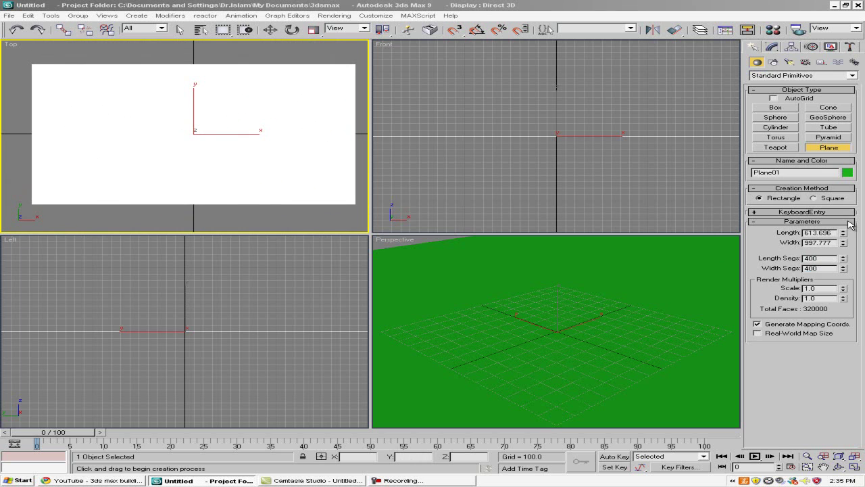
Add a Displace modifier to the plane.
click(781, 54)
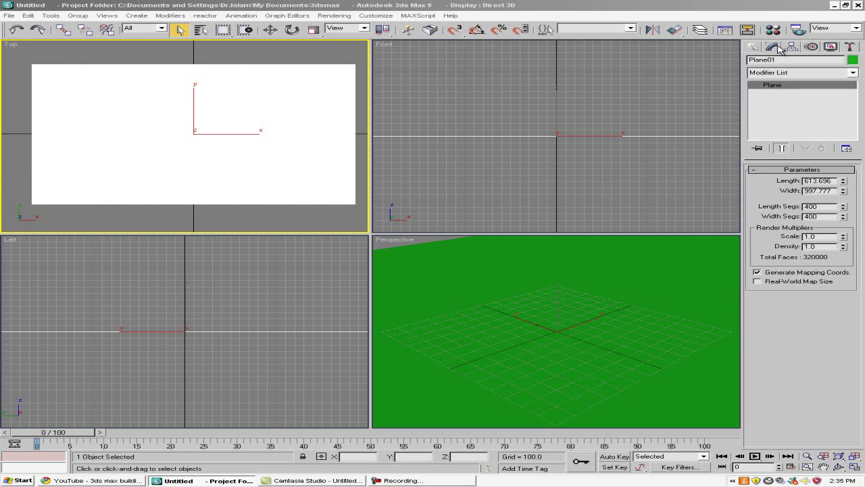
right_click(795, 97)
click(842, 100)
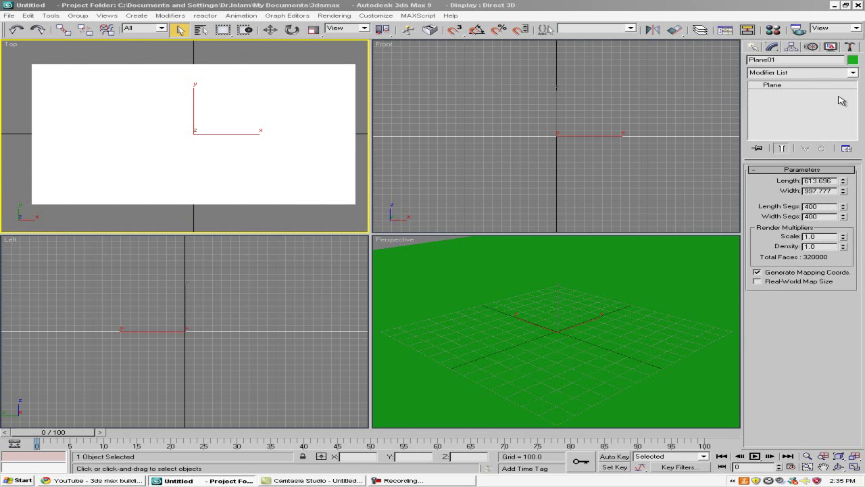
click(808, 73)
click(862, 277)
click(830, 72)
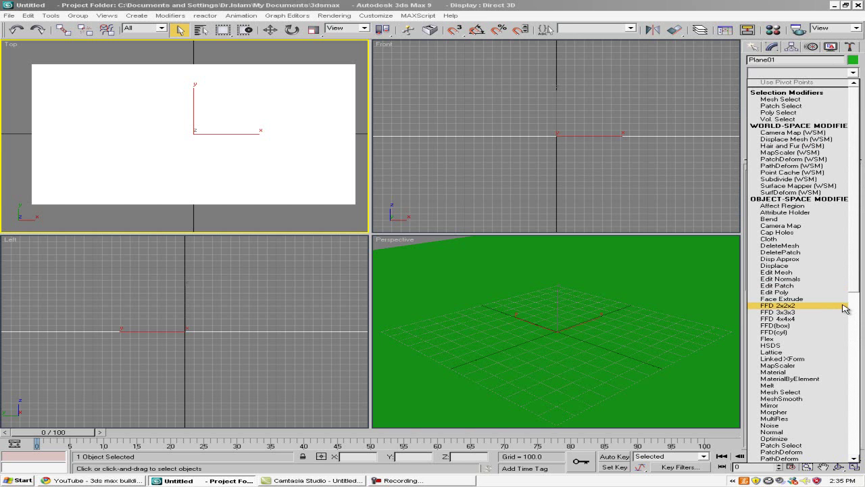
scroll(845, 309, down, 3)
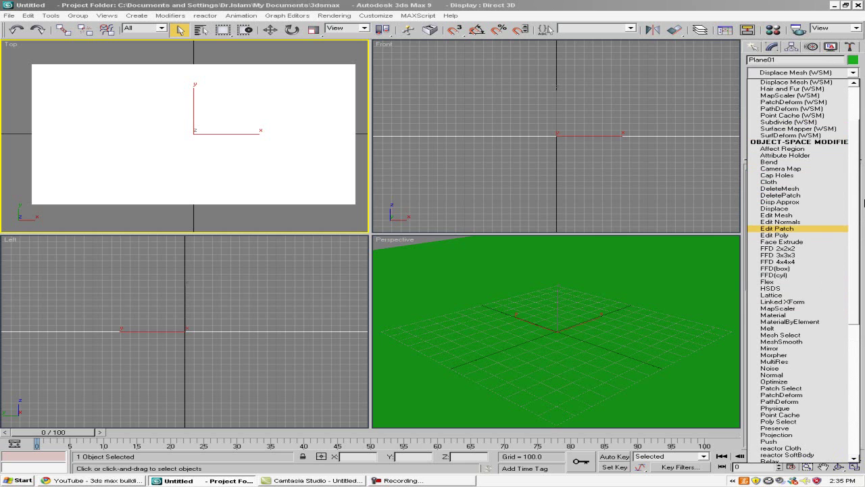
click(801, 208)
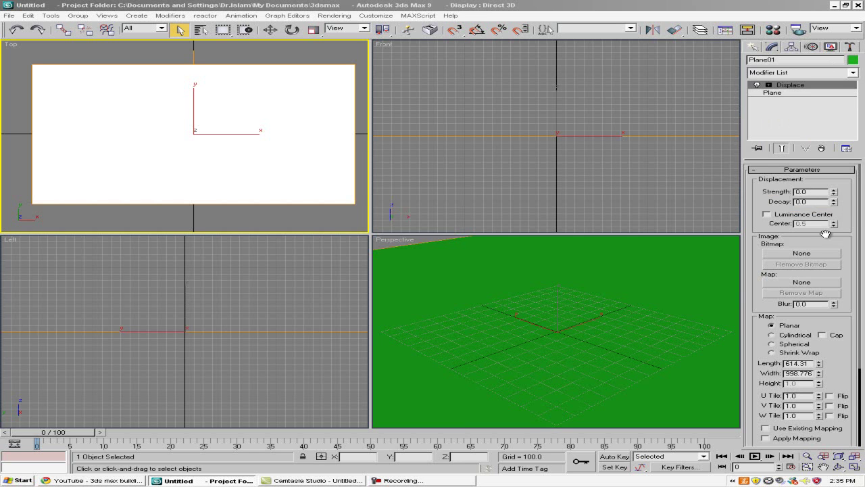
drag(848, 236, 845, 254)
Switch to Chrome and examine the Google Images results for "height map", previewing the world map and a cloudy terrain map.
click(92, 480)
click(218, 8)
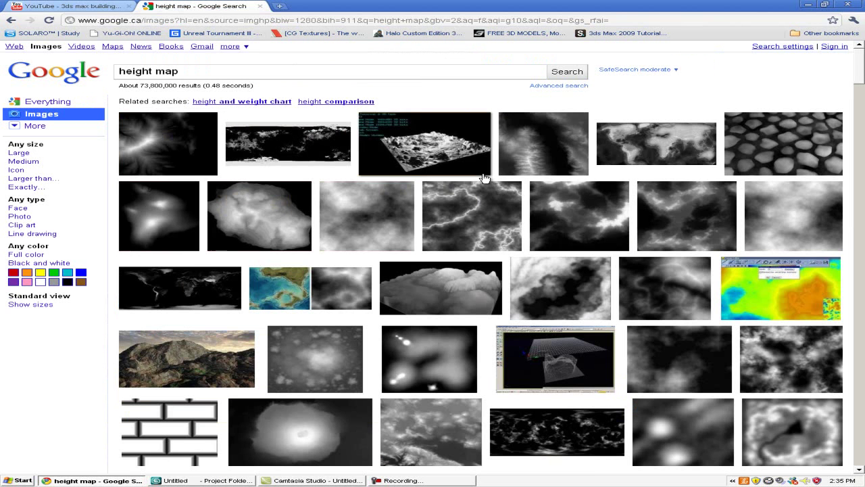
click(668, 155)
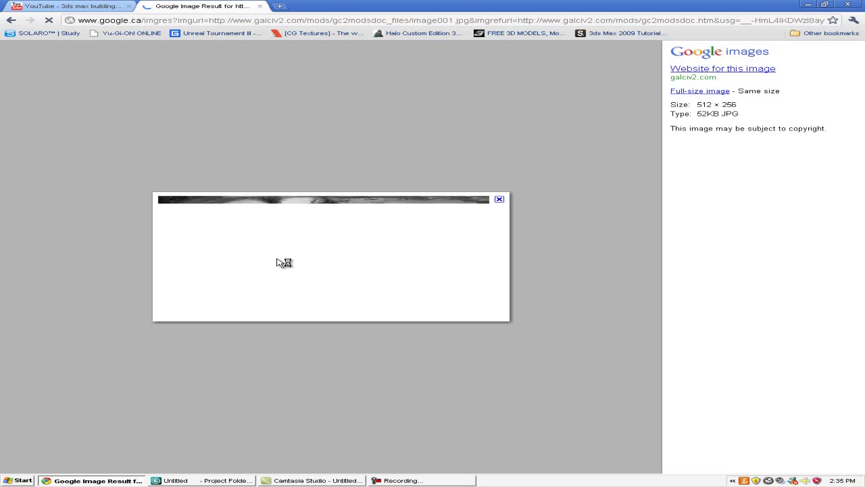
click(10, 21)
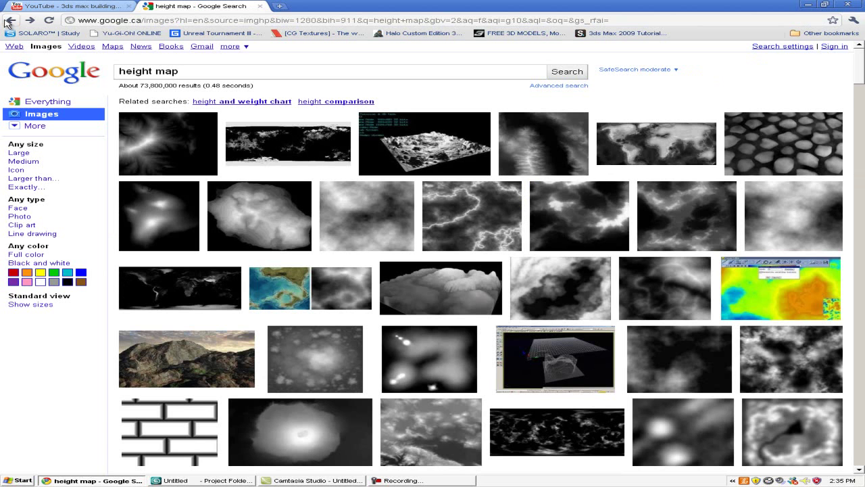
click(283, 73)
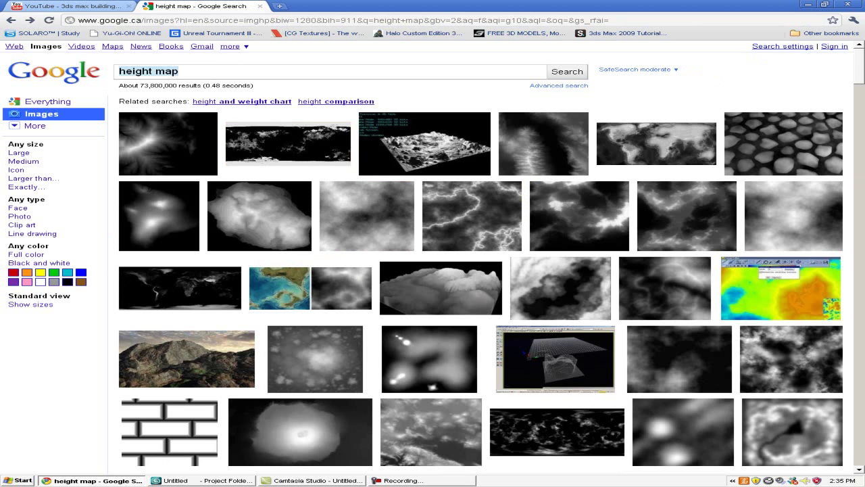
click(228, 75)
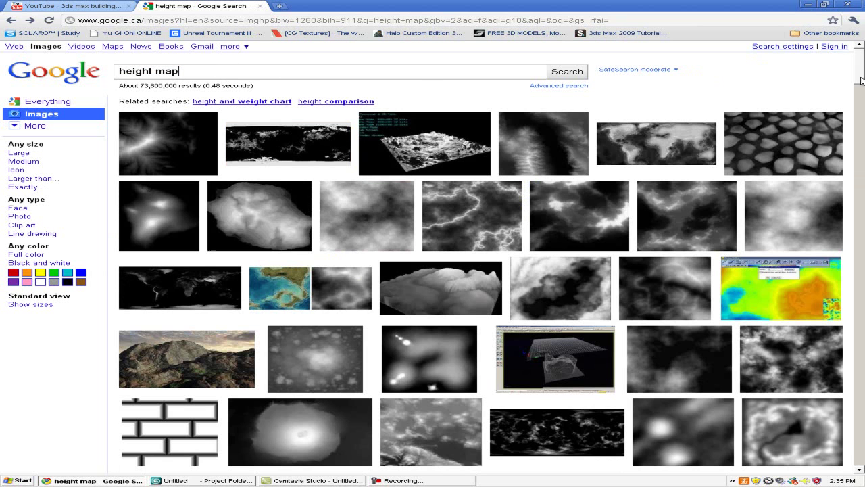
mouse_move(860, 81)
mouse_down()
mouse_move(852, 224)
mouse_move(860, 75)
mouse_up()
click(690, 205)
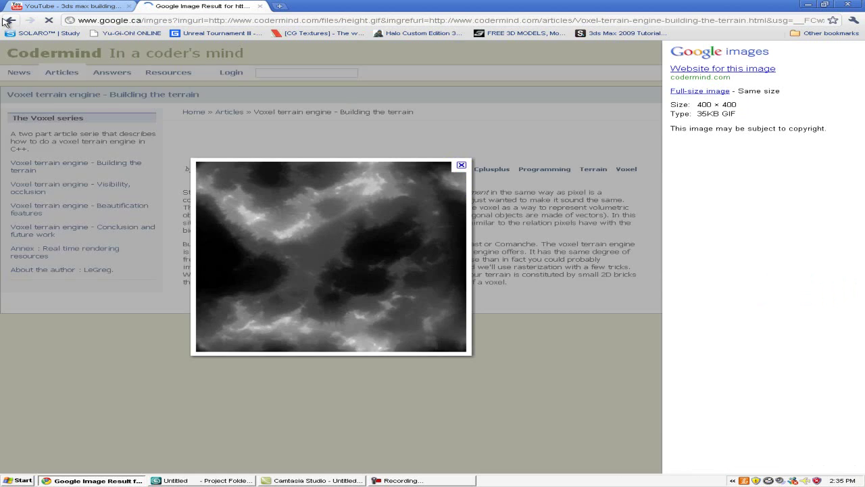
click(8, 20)
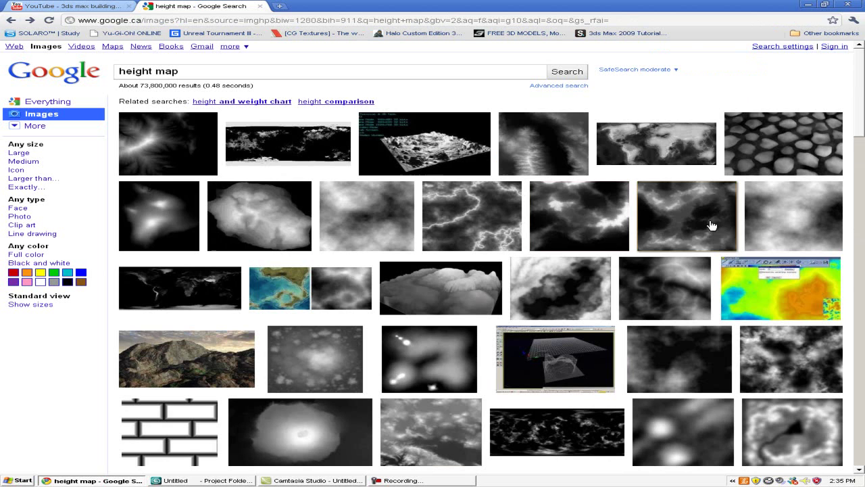
scroll(503, 201, down, 8)
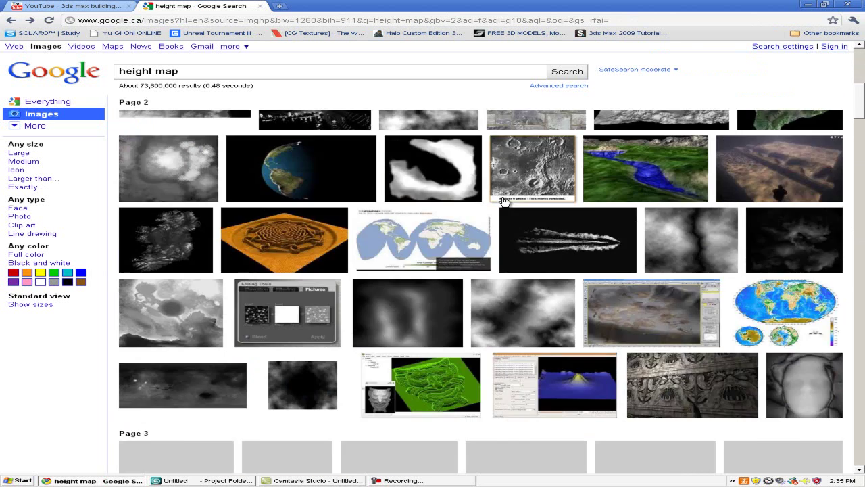
scroll(503, 201, up, 8)
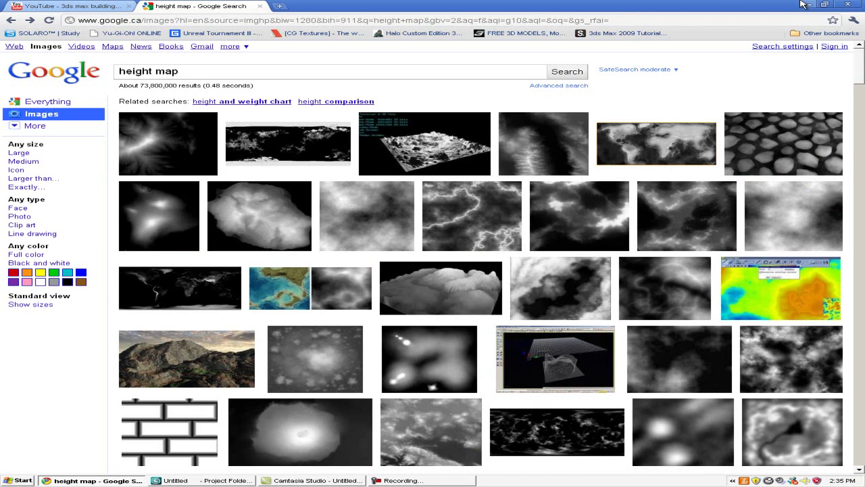
Try to save the grayscale world height map from the image results as a JPEG in the Downloads folder.
click(628, 147)
right_click(315, 260)
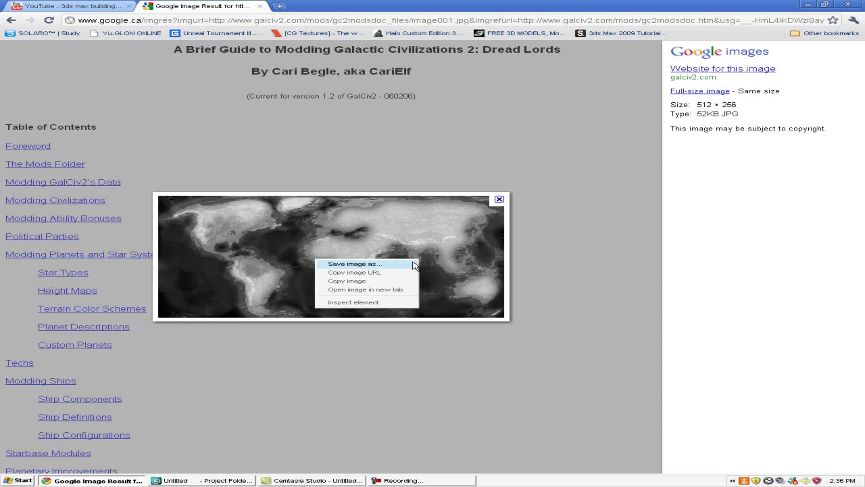
click(354, 263)
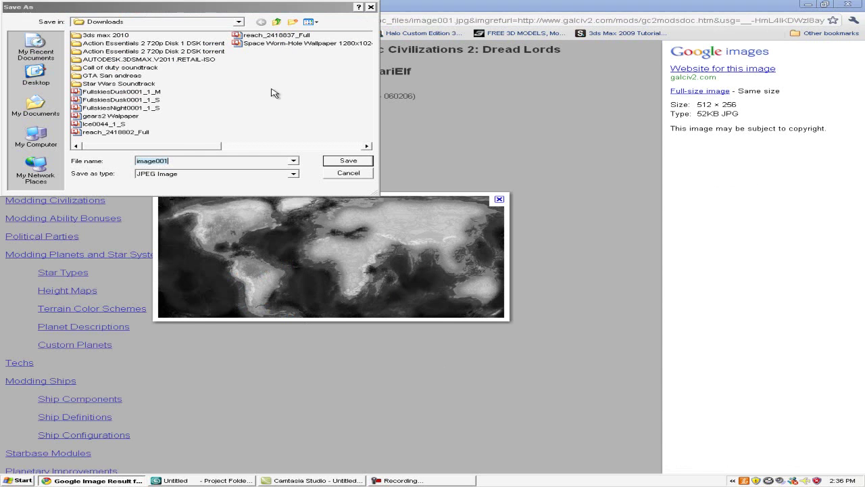
click(348, 173)
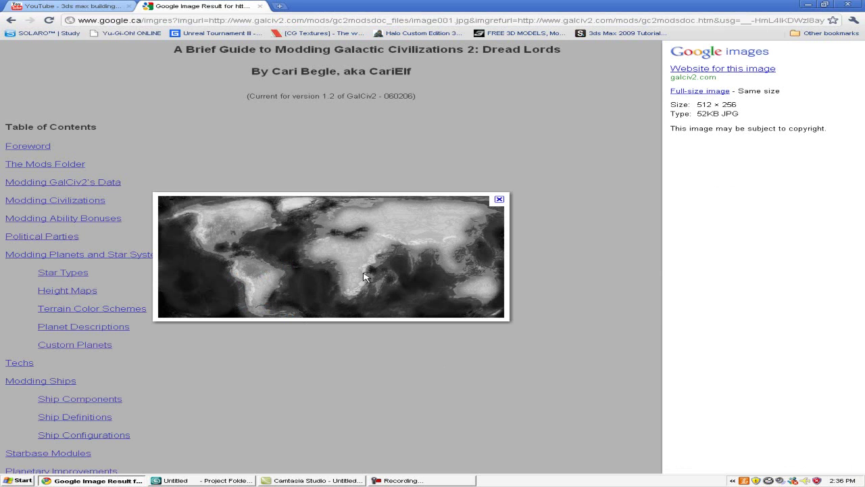
Switch to 3ds Max and load "height map.gif" from the "3ds Max Models, Textures, ect" folder as the Displace modifier's bitmap.
click(226, 481)
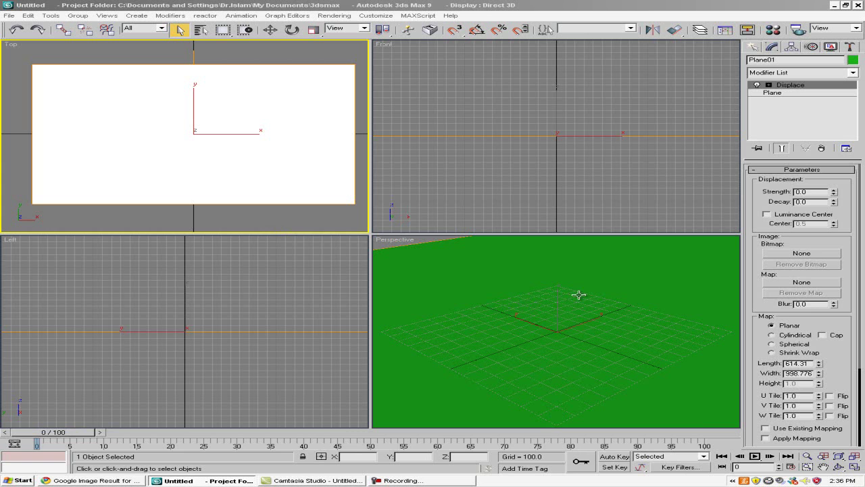
click(818, 254)
click(231, 84)
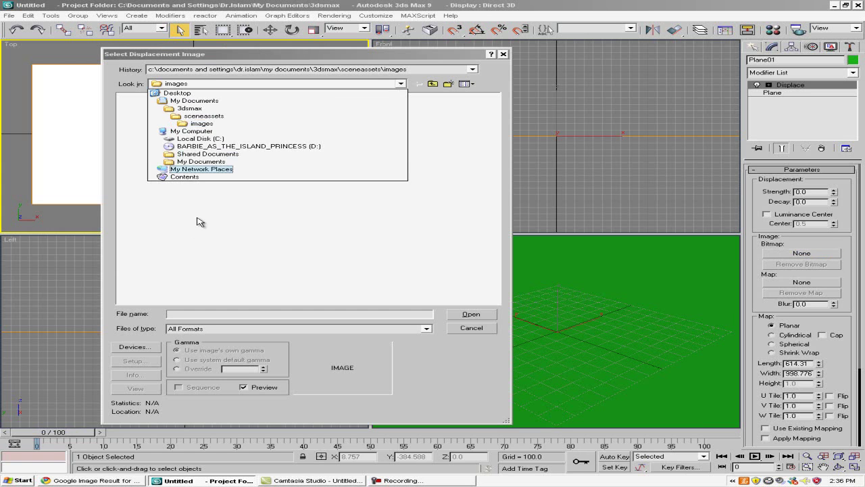
click(203, 178)
double_click(168, 99)
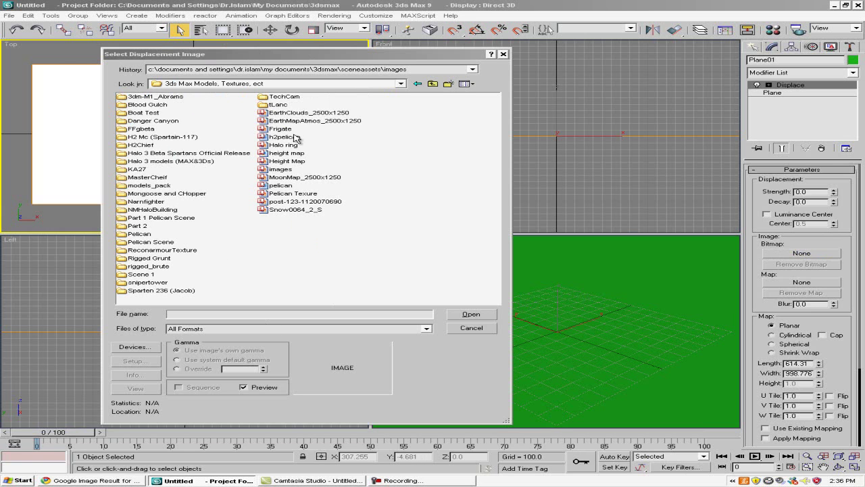
click(291, 161)
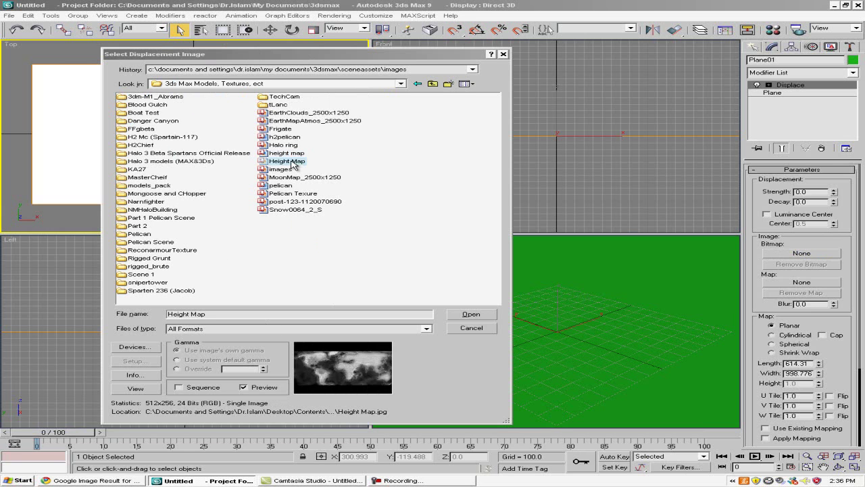
click(289, 153)
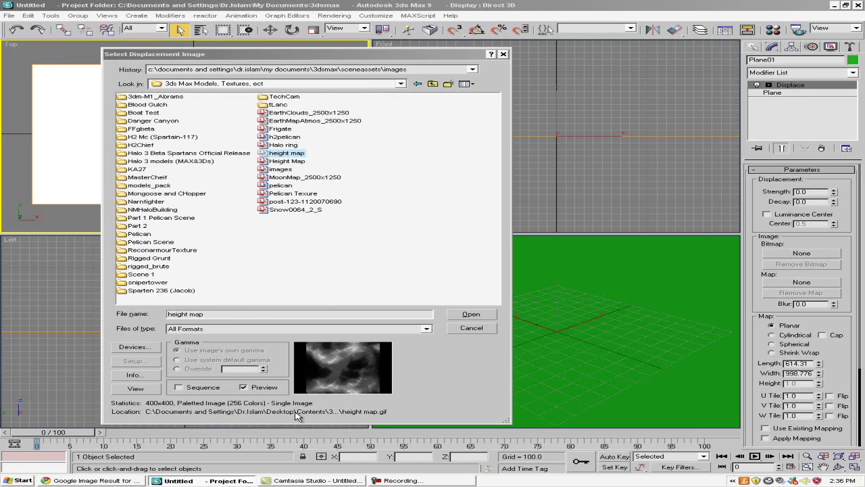
click(467, 315)
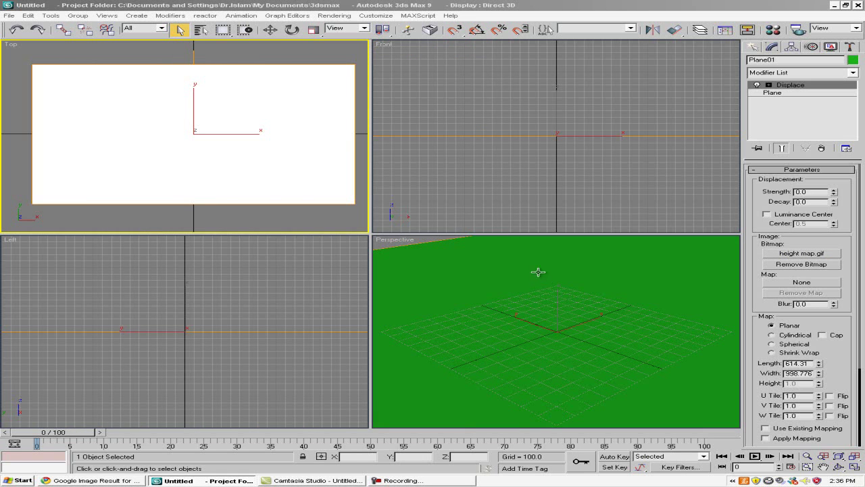
Raise the Displace modifier's strength to 42.372 so the height map deforms the plane.
click(604, 327)
scroll(605, 327, down, 5)
middle_drag(604, 327, 631, 288)
scroll(615, 304, down, 6)
scroll(632, 283, up, 3)
middle_drag(224, 127, 215, 125)
middle_click(549, 292)
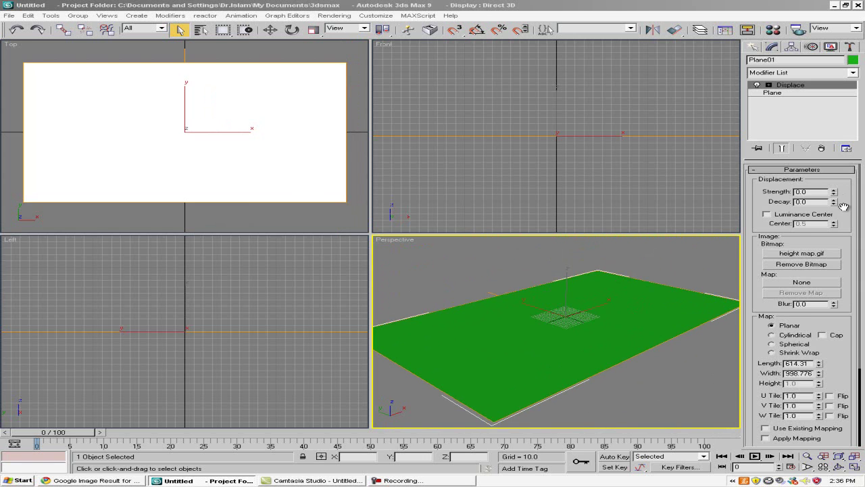
drag(846, 206, 834, 184)
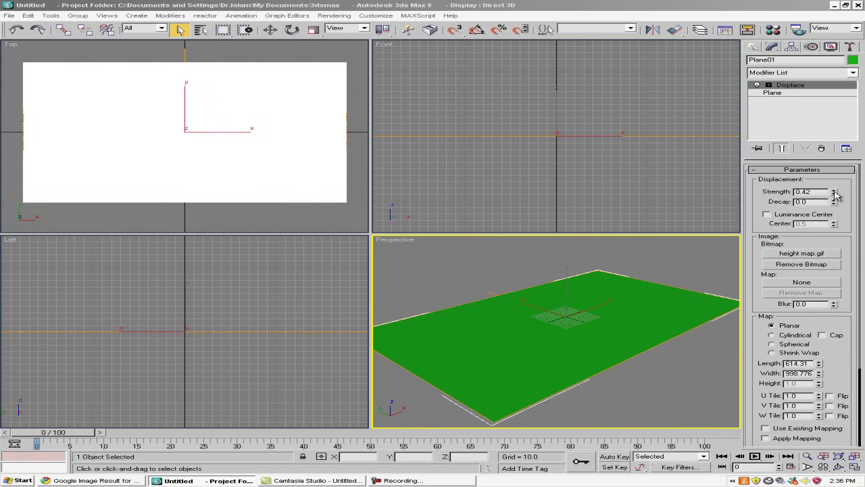
drag(834, 193, 834, 169)
drag(804, 440, 800, 446)
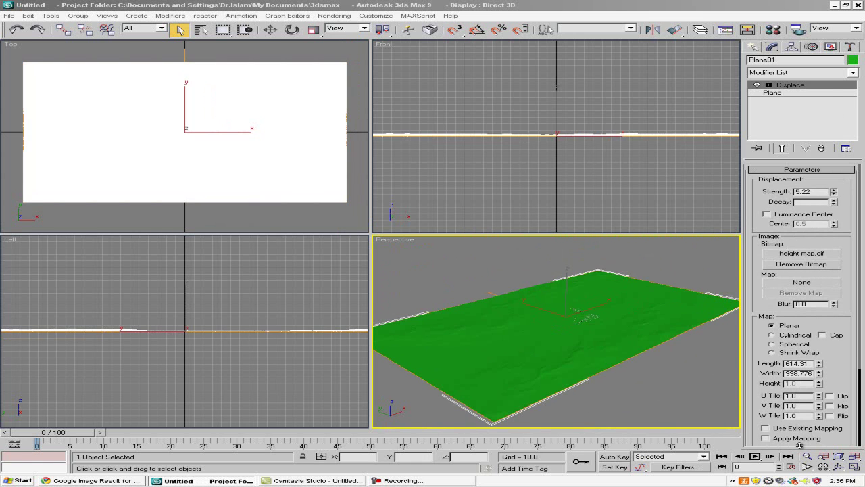
drag(809, 292, 820, 1)
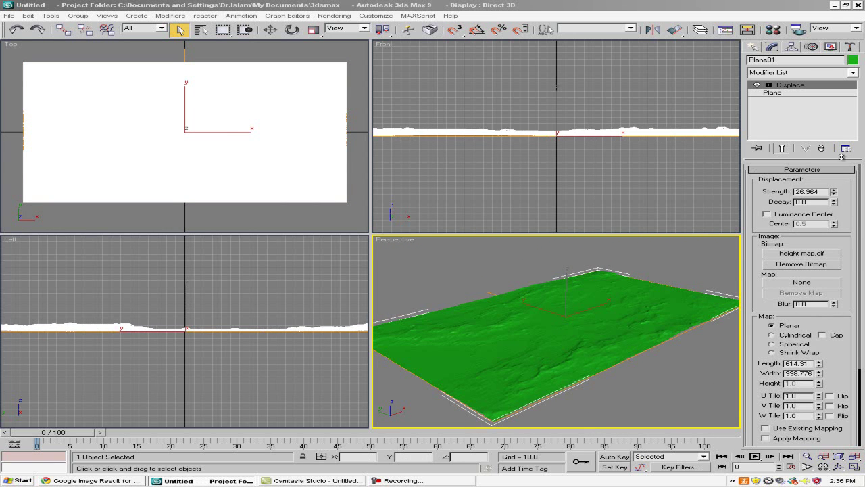
drag(841, 156, 849, 118)
Raise the Displace strength to 81.354 and inspect the terrain relief in the Perspective view.
click(774, 93)
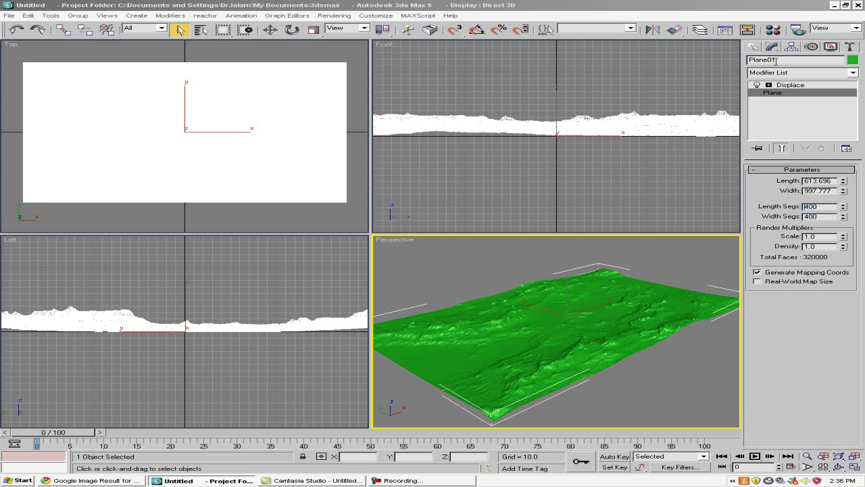
click(752, 46)
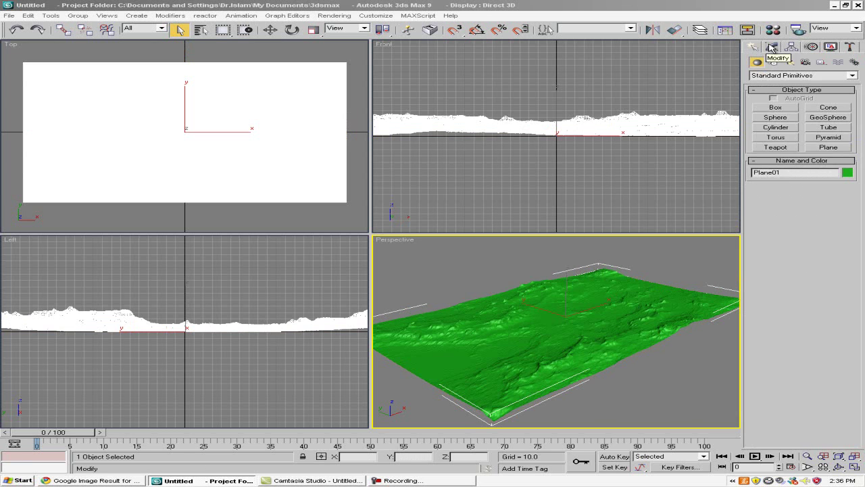
click(771, 46)
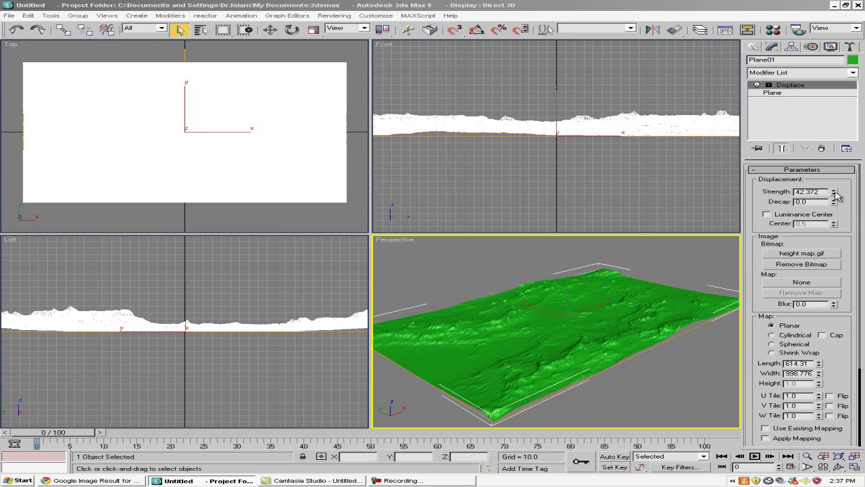
drag(836, 195, 828, 146)
middle_drag(622, 312, 647, 282)
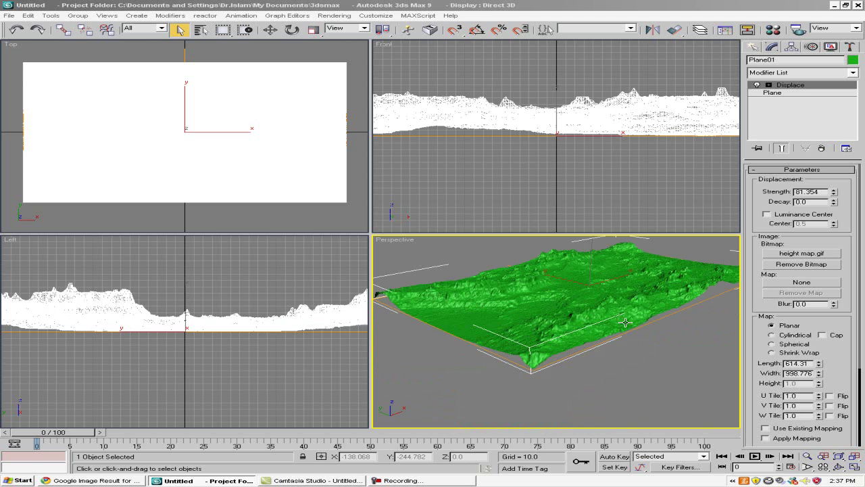
scroll(625, 322, up, 8)
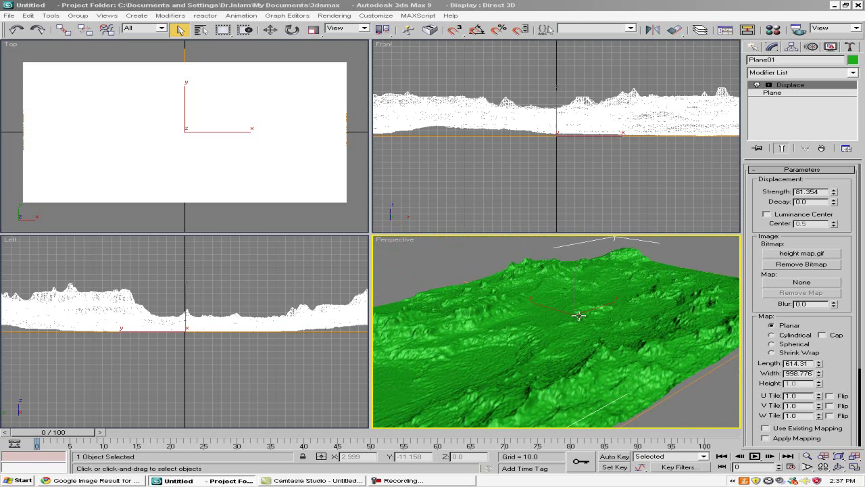
mouse_move(557, 304)
middle_down()
mouse_move(554, 293)
mouse_move(549, 305)
middle_up()
scroll(560, 309, down, 4)
scroll(553, 293, up, 3)
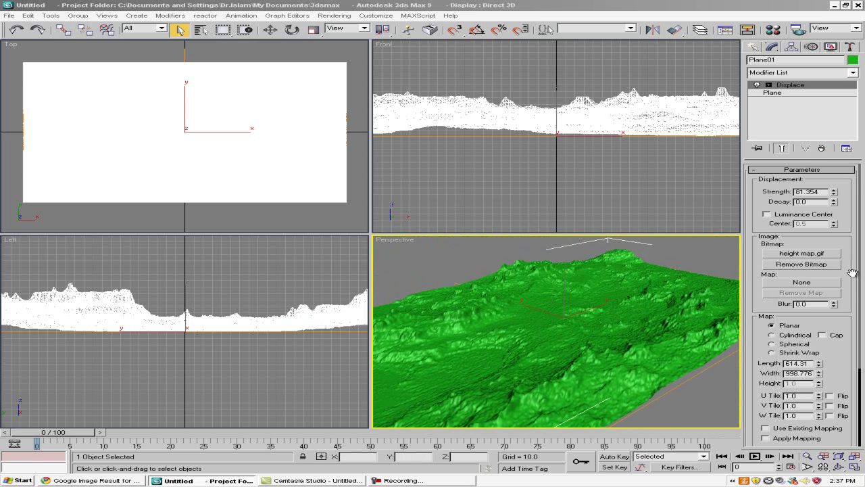
Try a U Tile value of 1.95 for the displacement mapping and undo it.
scroll(855, 297, down, 5)
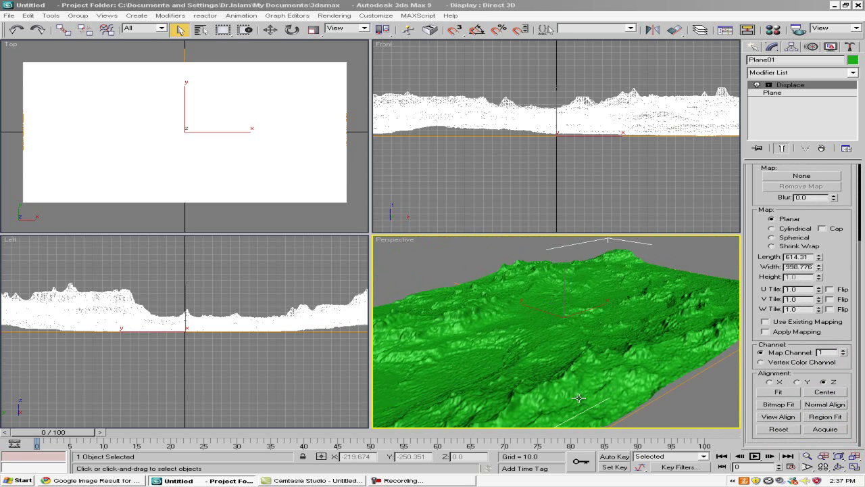
scroll(564, 359, down, 4)
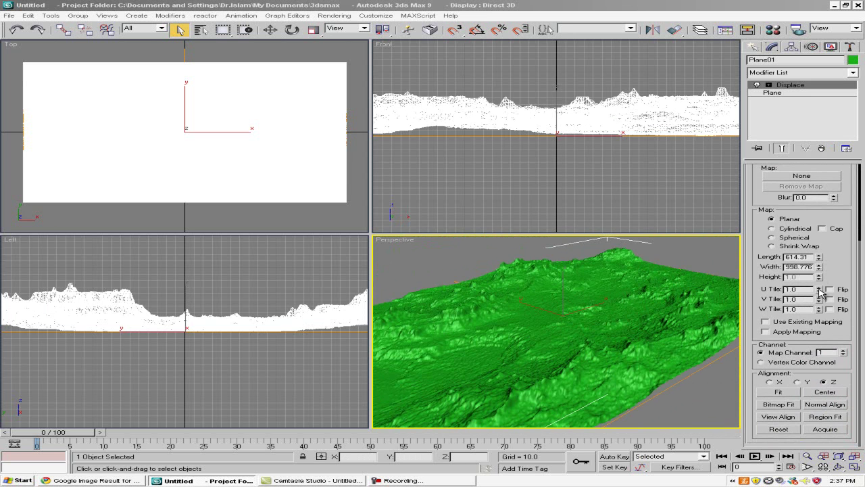
drag(821, 292, 814, 244)
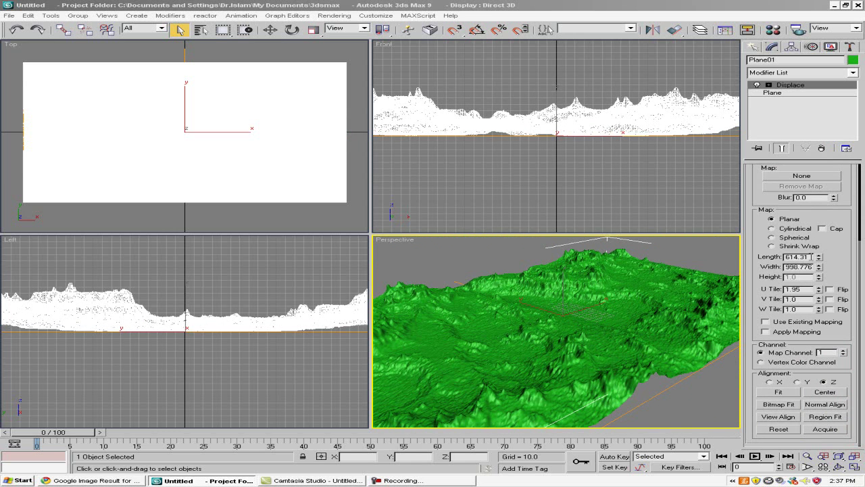
key(ctrl+z)
mouse_move(614, 272)
middle_down()
mouse_move(623, 251)
mouse_move(614, 265)
mouse_move(623, 295)
mouse_move(625, 283)
middle_up()
scroll(624, 250, down, 3)
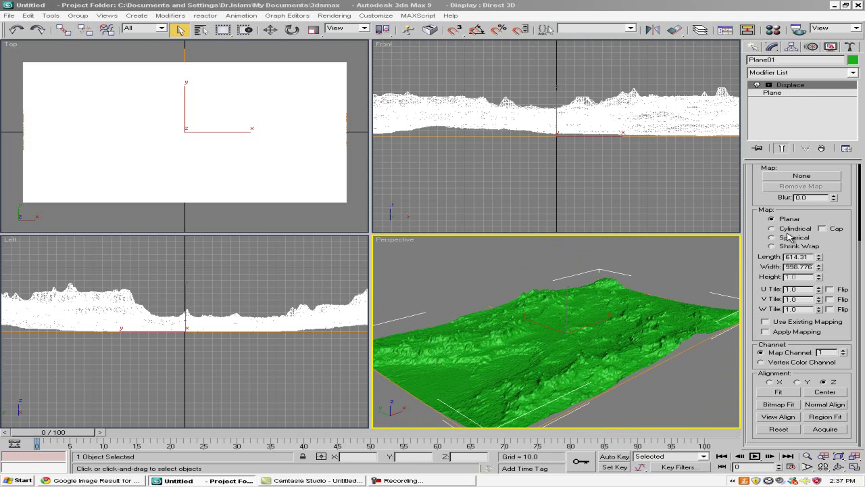
Render the Perspective view of the terrain and close the rendered frame.
drag(844, 231, 844, 356)
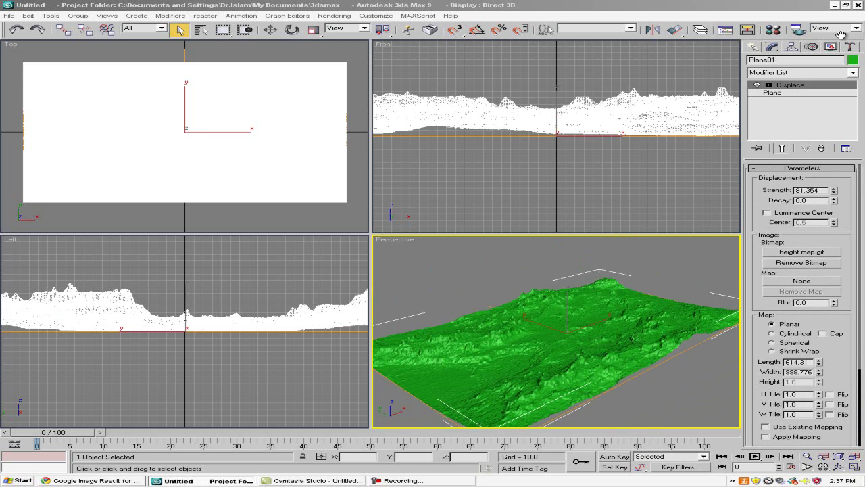
drag(843, 35, 823, 35)
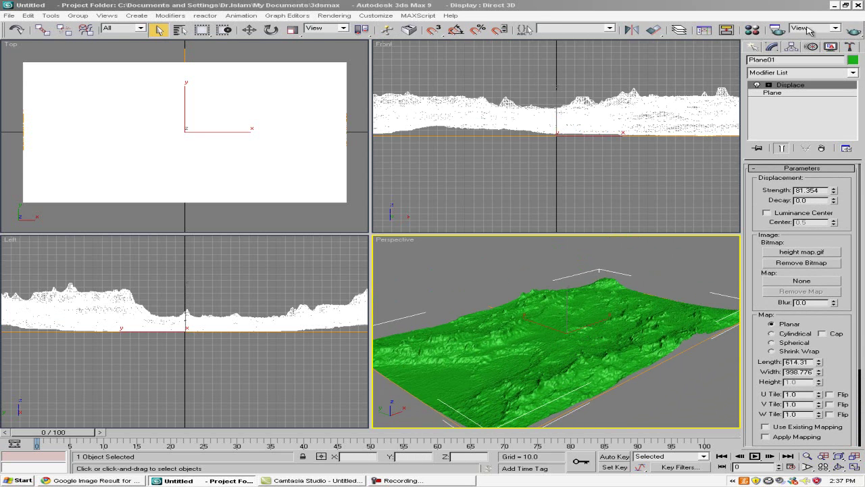
click(853, 30)
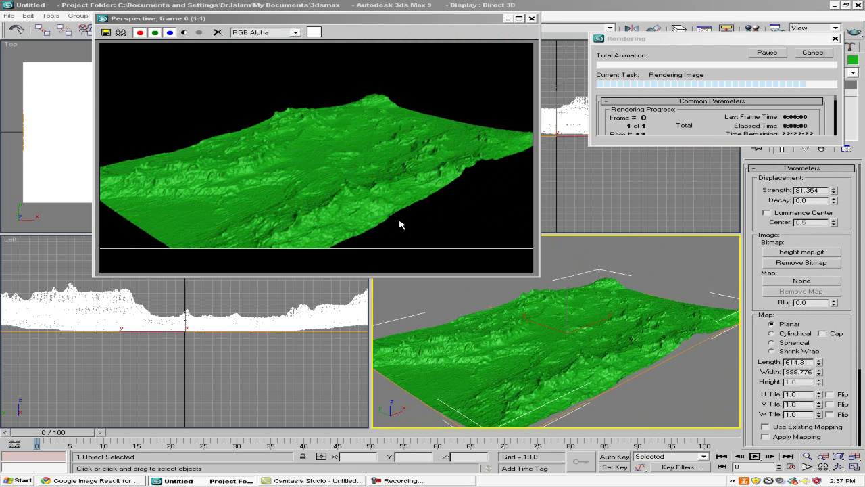
click(531, 19)
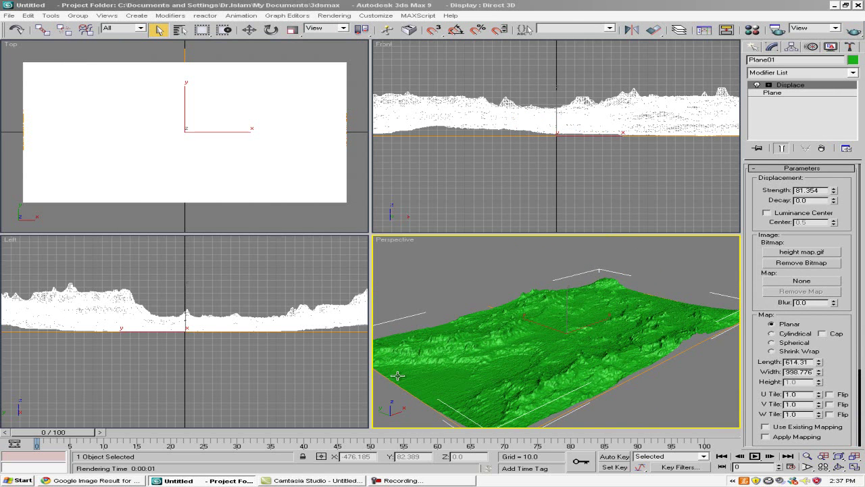
Open the Material Editor and choose a Bitmap map for the first material's diffuse color.
key(m)
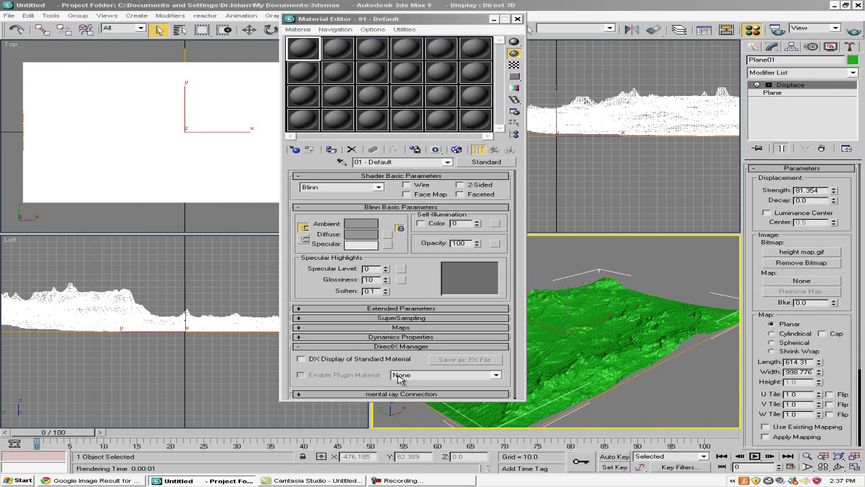
click(387, 235)
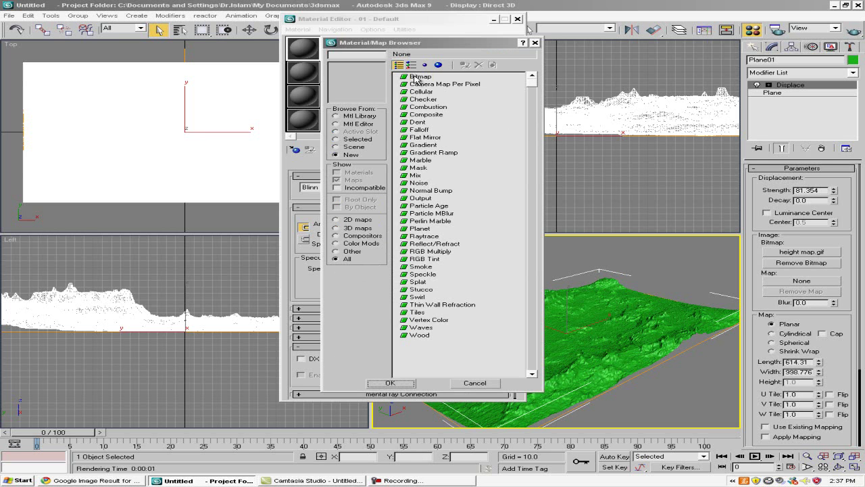
double_click(419, 77)
Browse the "Bitmaps 2" folder inside Contents for a terrain texture, previewing redcedarbough.0 and pitted_generic.0.
click(232, 85)
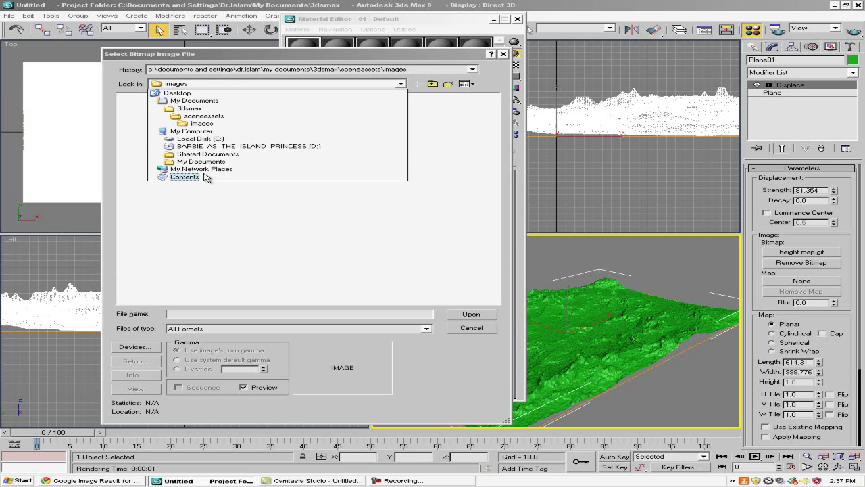
key(b)
click(166, 176)
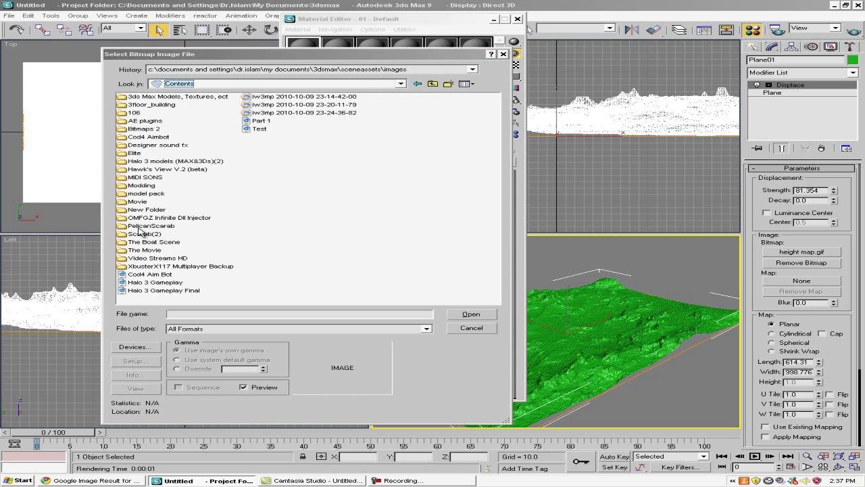
double_click(151, 129)
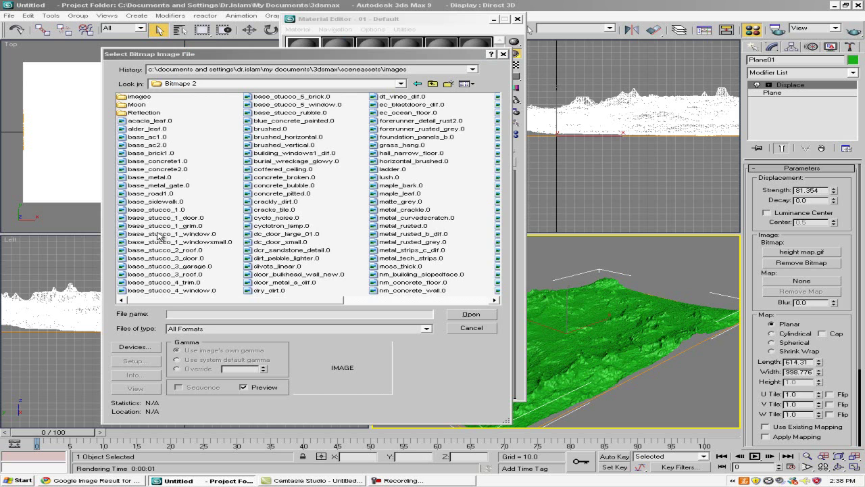
drag(183, 300, 435, 301)
click(267, 274)
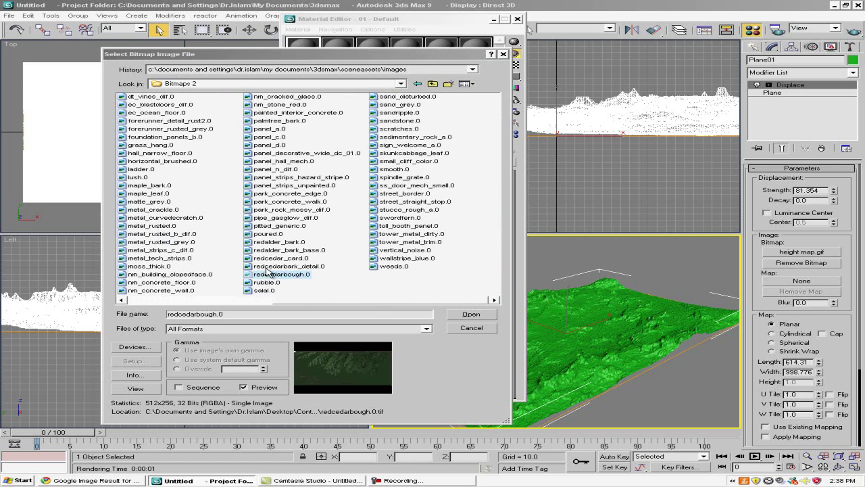
click(278, 225)
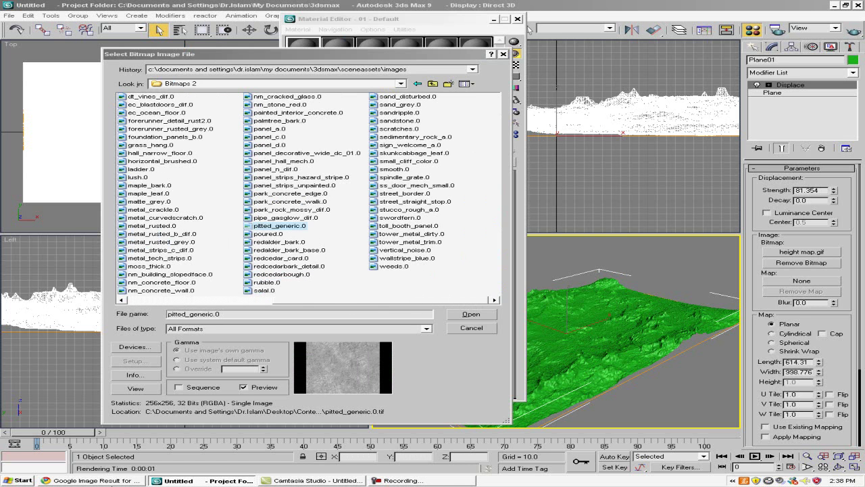
Switch to Chrome and search Google Images for "ground texture".
click(132, 479)
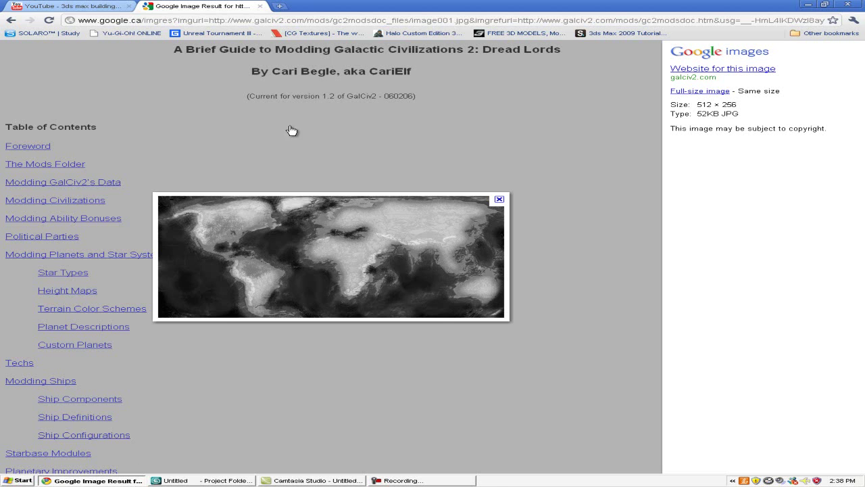
click(10, 20)
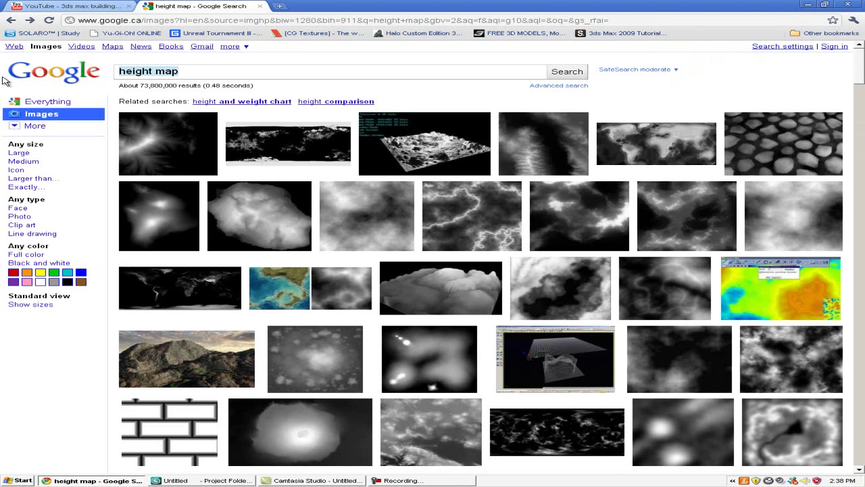
text(grouind te)
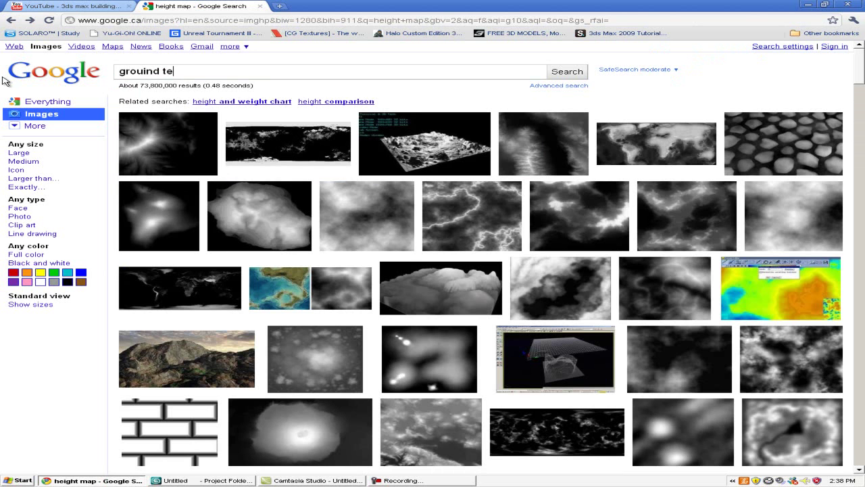
text(xture)
key(Return)
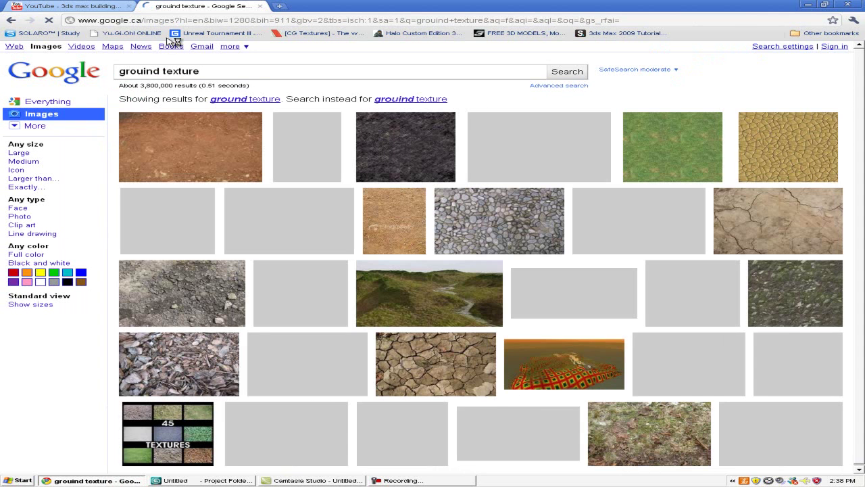
click(256, 100)
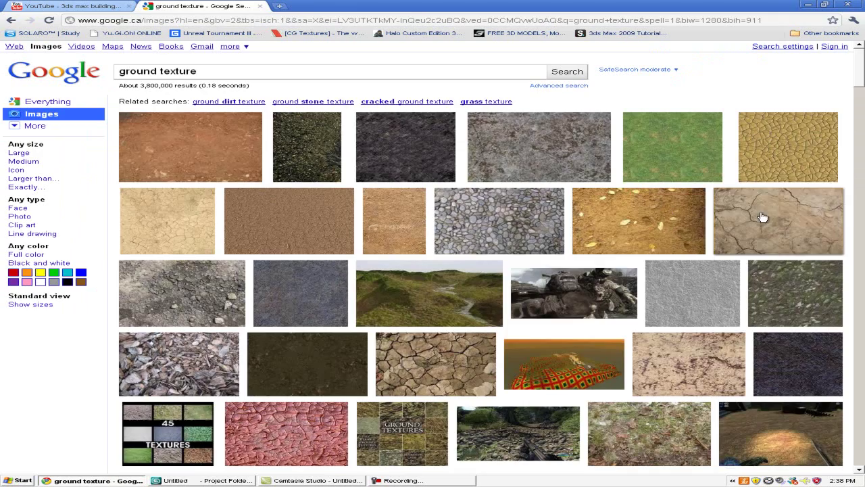
Examine the ground texture image results, previewing the weathered ground image 18674.jpg.
scroll(757, 246, down, 10)
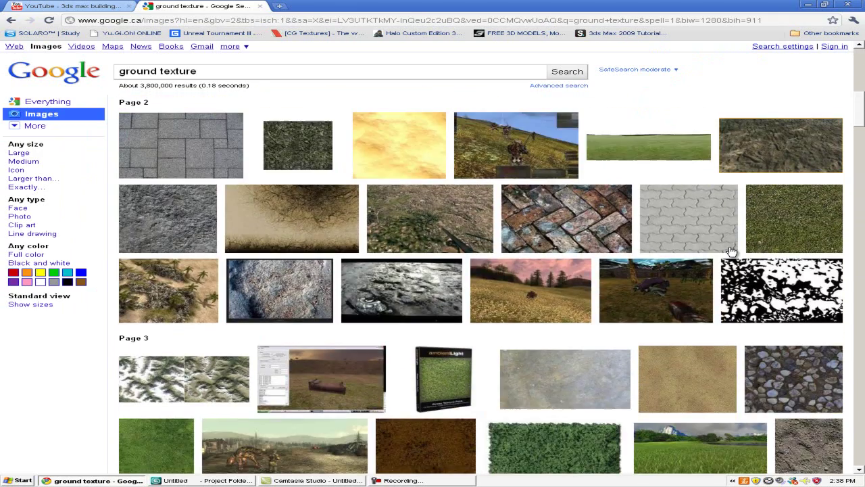
scroll(731, 251, up, 5)
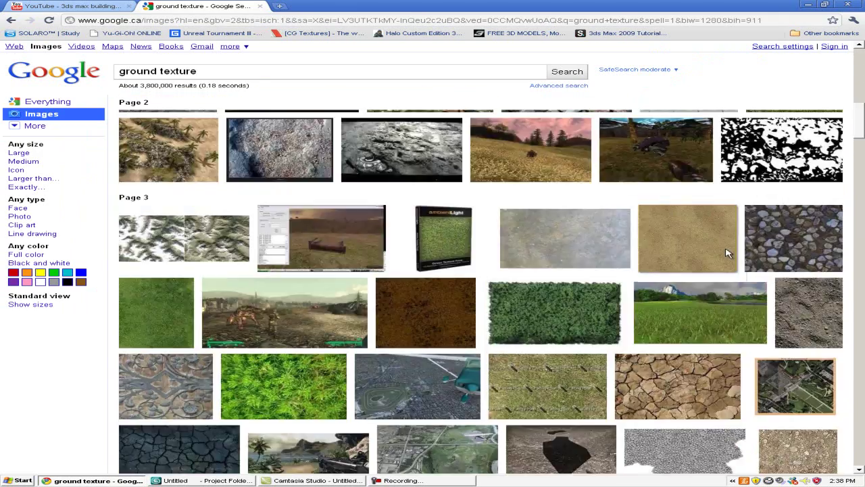
scroll(720, 257, up, 5)
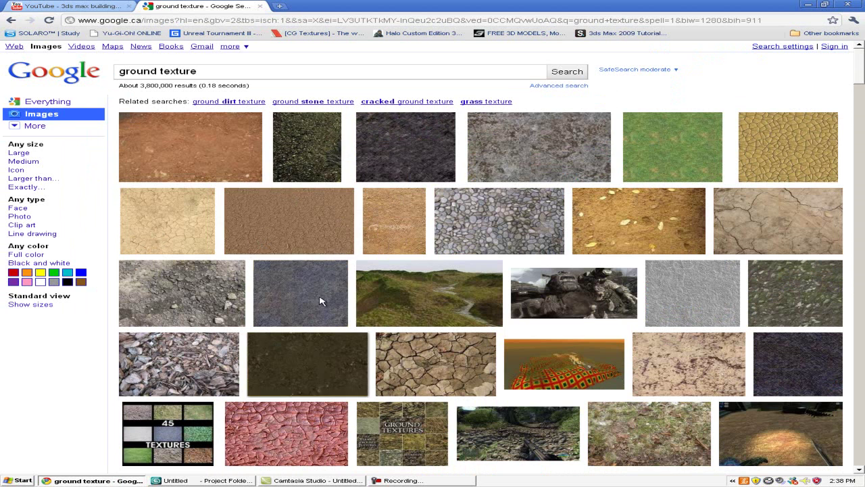
right_click(550, 130)
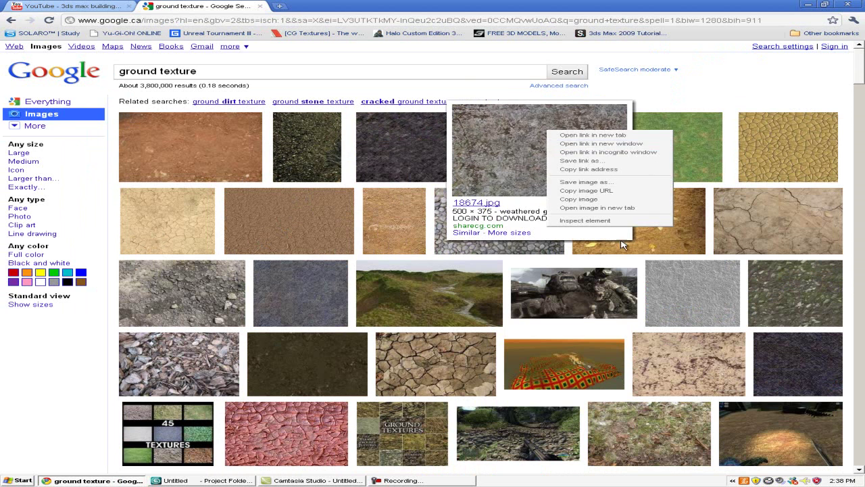
click(765, 107)
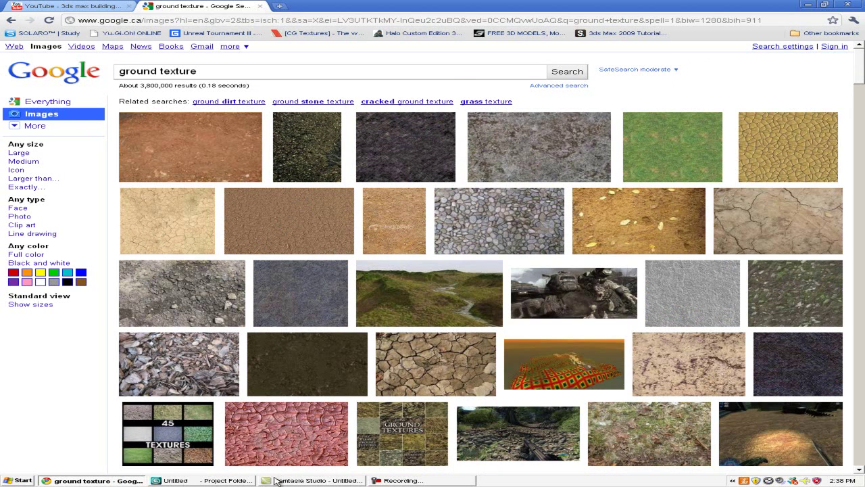
Switch back to 3ds Max and load park_rock_mossy_dif.0 from the "Bitmaps 2" folder as the material's diffuse bitmap.
click(213, 481)
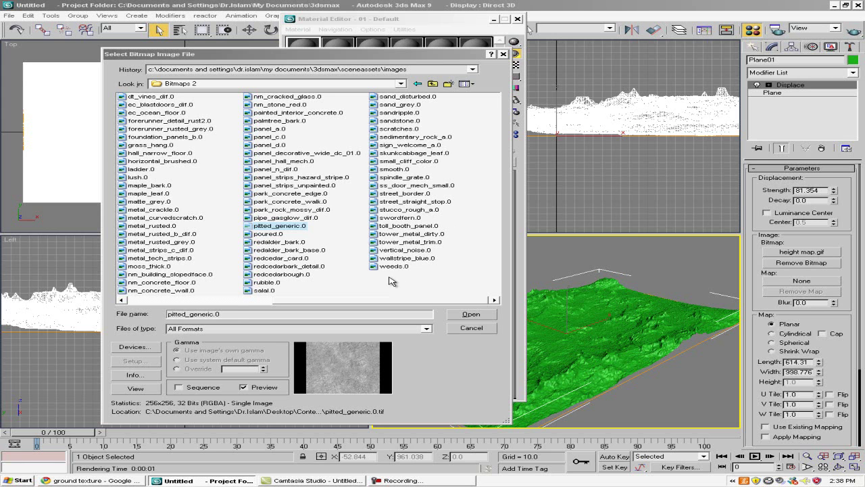
click(313, 202)
click(312, 194)
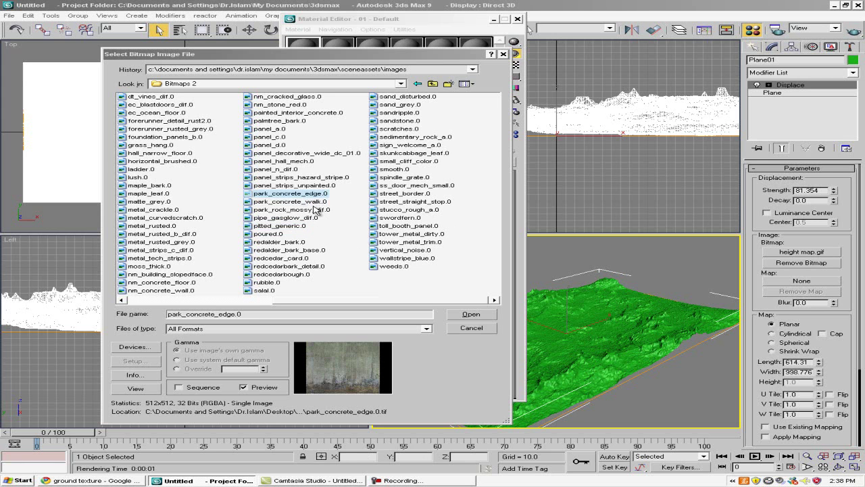
click(314, 210)
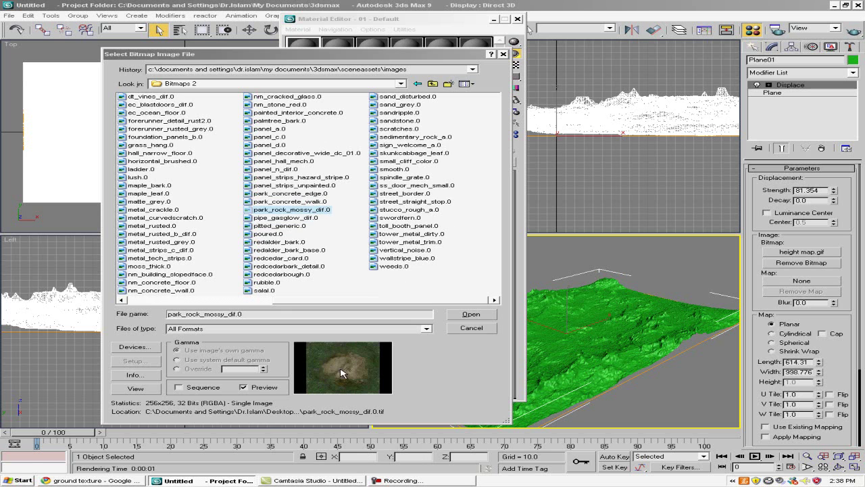
click(472, 314)
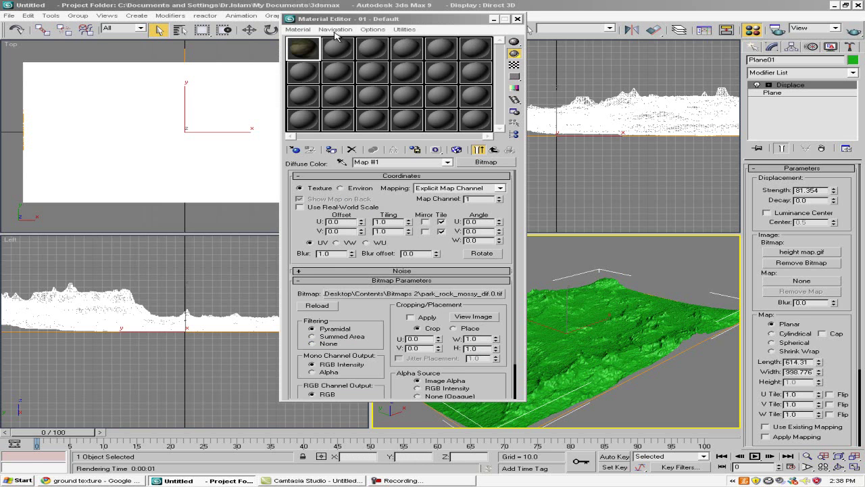
Assign the mossy rock material to the terrain plane and show its map in the Perspective viewport.
drag(356, 19, 191, 8)
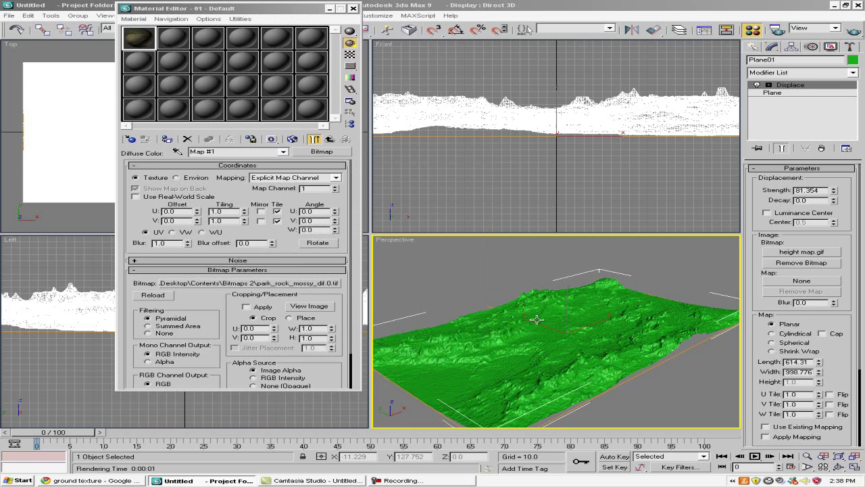
mouse_move(535, 316)
middle_down()
mouse_move(531, 280)
mouse_move(548, 325)
mouse_move(541, 302)
middle_up()
scroll(546, 305, up, 2)
scroll(546, 305, down, 2)
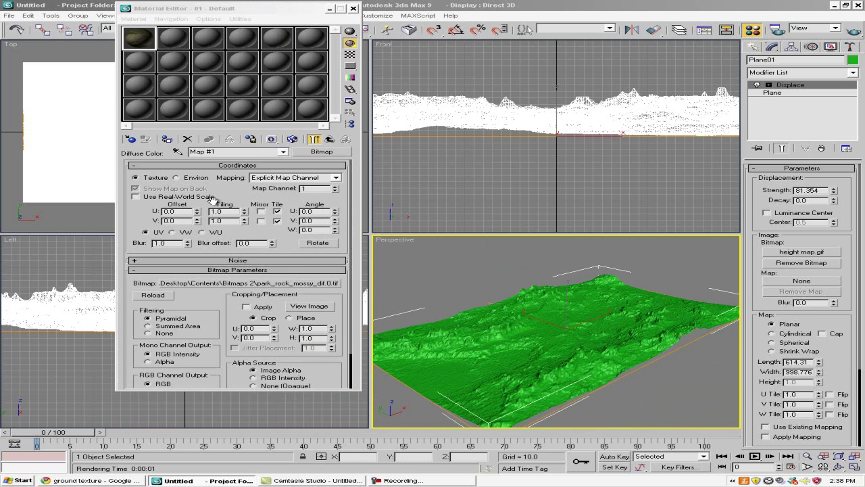
click(168, 139)
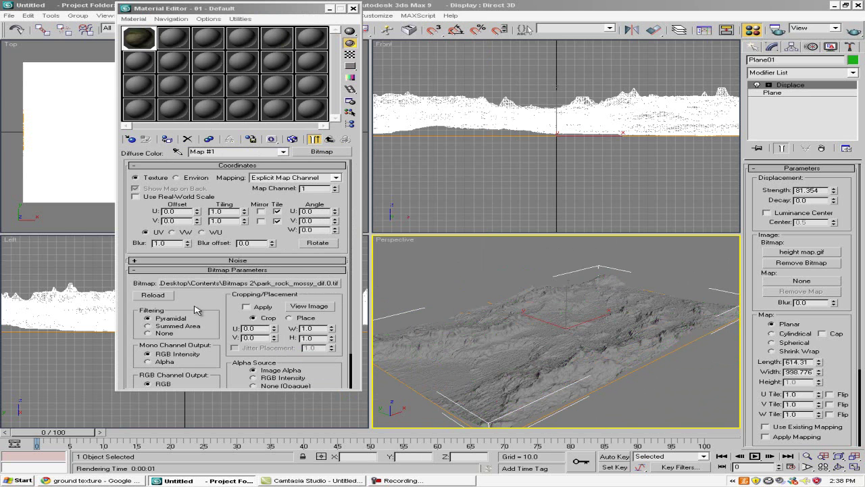
mouse_move(650, 333)
middle_down()
mouse_move(672, 341)
mouse_move(665, 272)
mouse_move(648, 318)
middle_up()
middle_drag(529, 119, 529, 114)
middle_drag(577, 291, 578, 289)
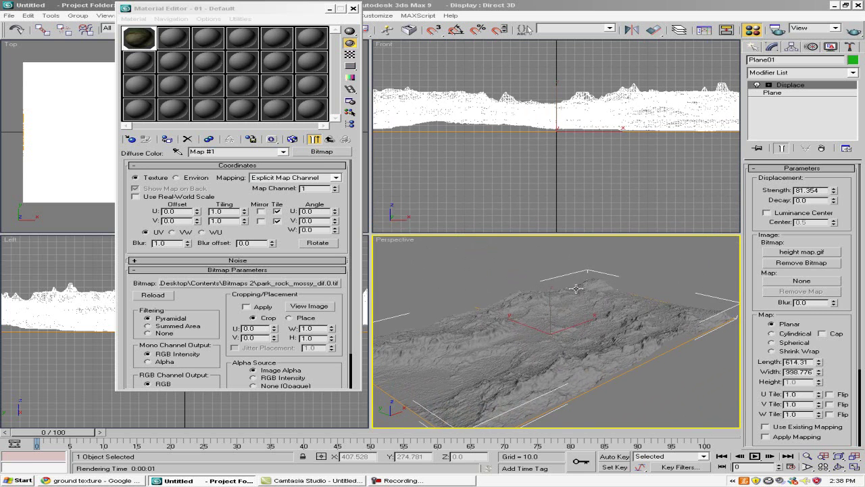
click(294, 139)
middle_drag(585, 299, 564, 301)
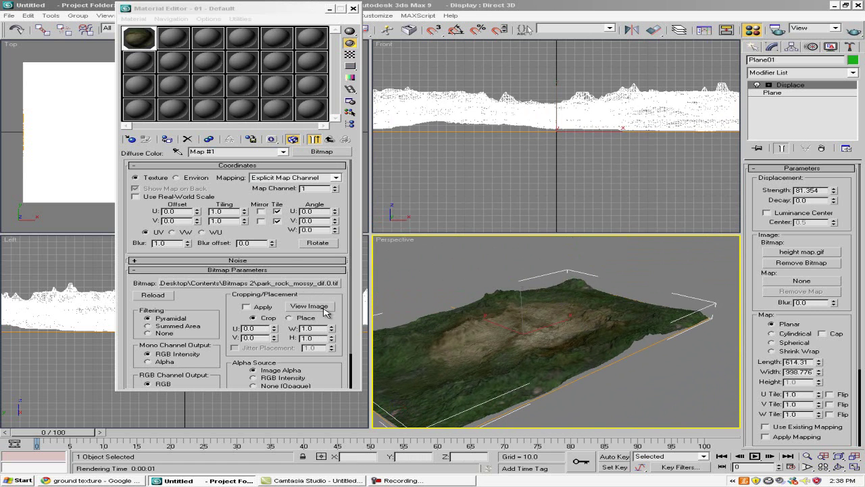
drag(291, 247, 277, 225)
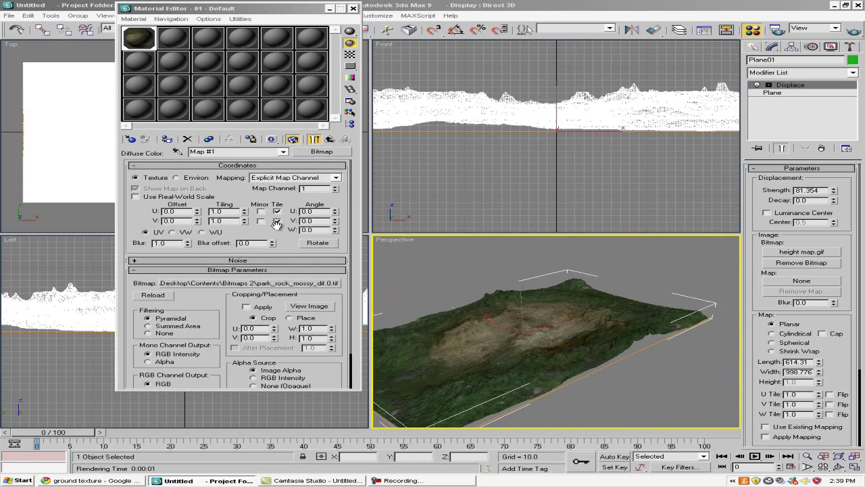
Close the Material Editor and render the Perspective view of the textured terrain, closing the rendered image after viewing it.
click(355, 10)
scroll(636, 287, up, 4)
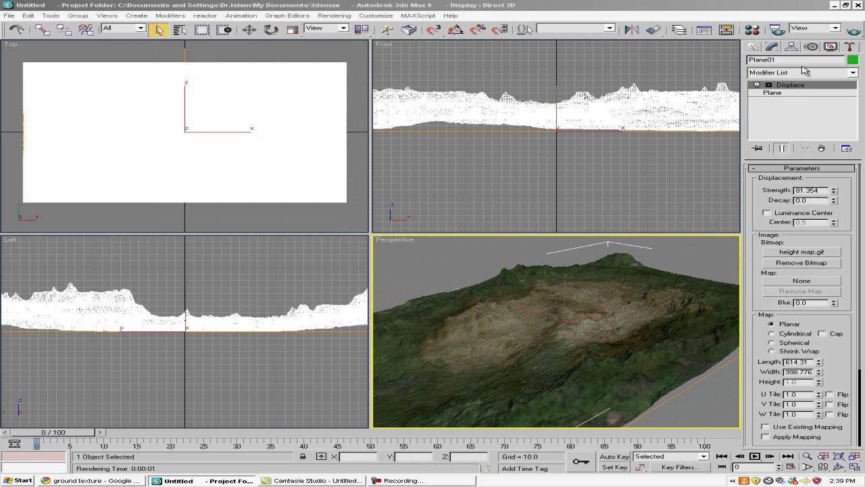
click(852, 35)
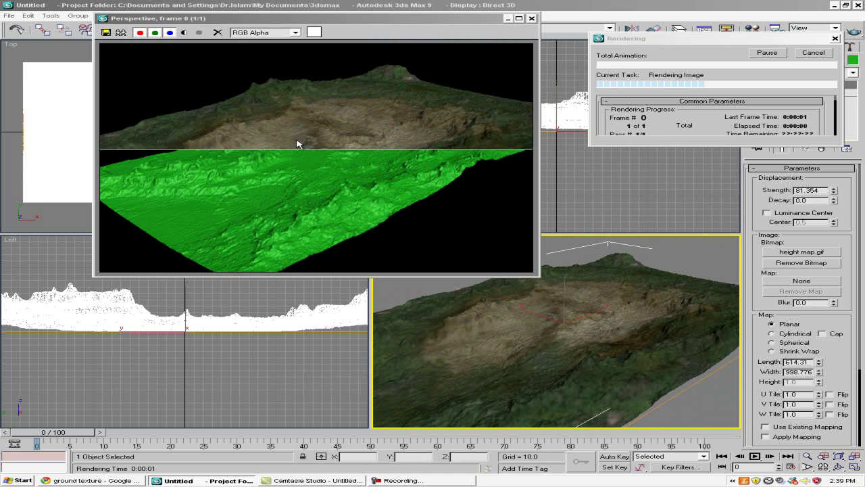
click(532, 19)
Scale the displace gizmo and terrain up uniformly to about 269 percent in the Perspective viewport.
mouse_move(574, 267)
alt+middle_down()
mouse_move(579, 253)
mouse_move(568, 279)
mouse_move(561, 274)
alt+middle_up()
scroll(567, 279, down, 2)
scroll(568, 280, up, 2)
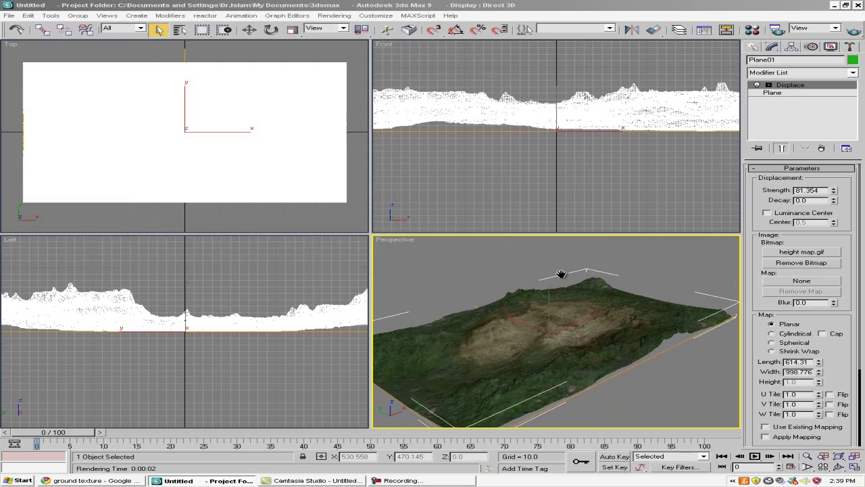
scroll(561, 274, down, 2)
scroll(561, 273, up, 3)
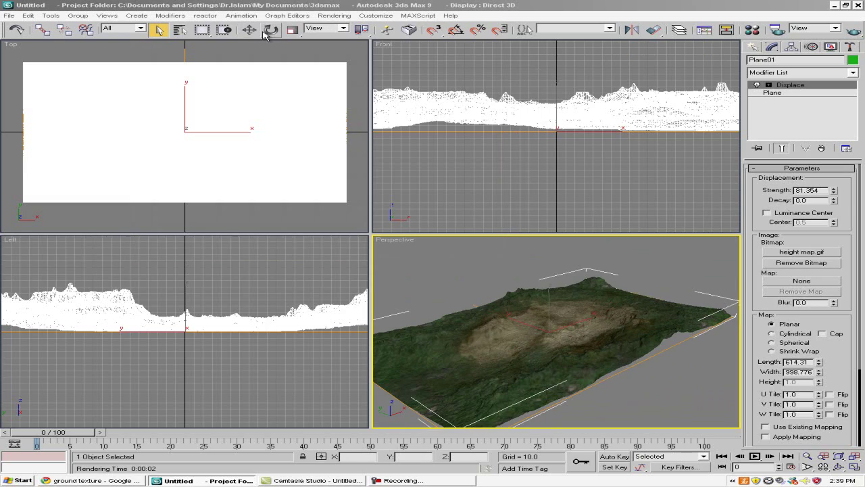
click(293, 31)
drag(551, 326, 620, 250)
scroll(637, 303, down, 3)
middle_drag(638, 303, 637, 293)
scroll(637, 290, up, 1)
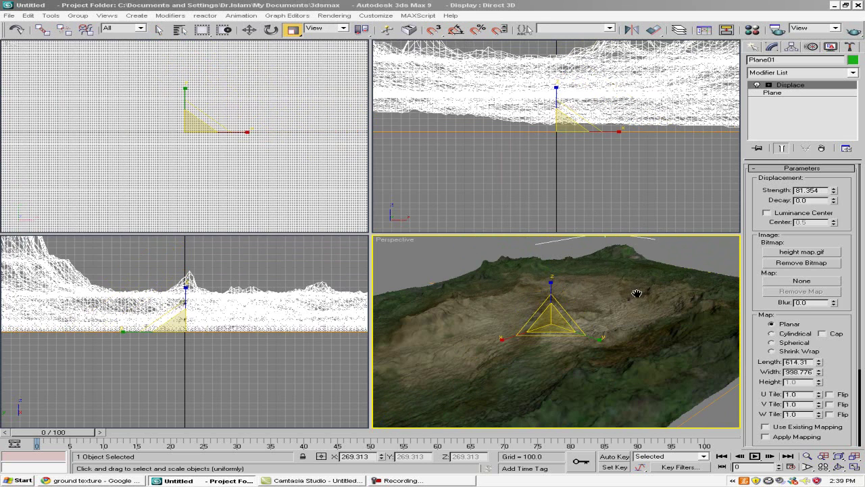
Render the Perspective view of the enlarged terrain, close the image and examine the textured surface in the viewport.
click(854, 32)
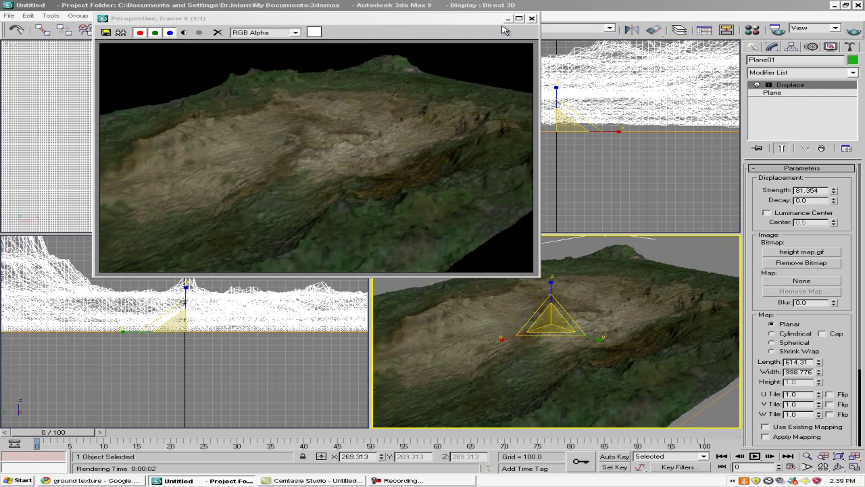
click(532, 18)
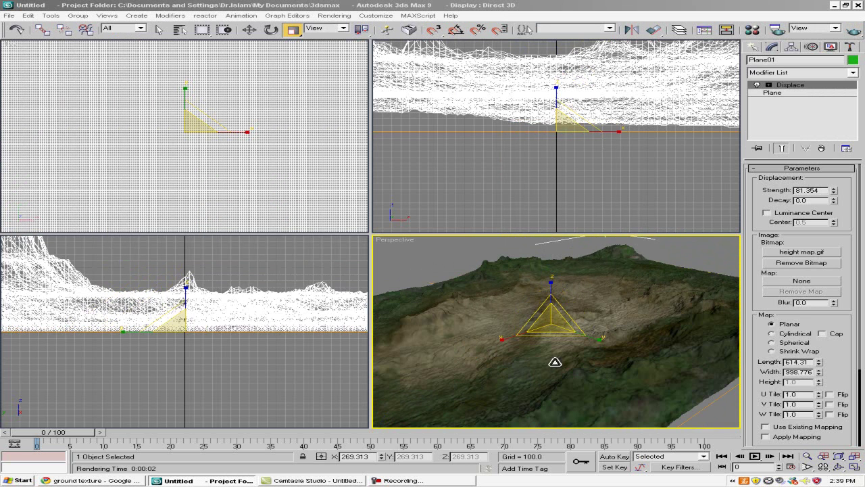
scroll(649, 301, down, 3)
middle_drag(649, 284, 647, 241)
scroll(641, 353, up, 4)
scroll(619, 259, down, 2)
scroll(613, 282, down, 2)
scroll(615, 277, up, 2)
scroll(652, 253, down, 3)
scroll(649, 311, up, 3)
scroll(639, 237, down, 2)
scroll(648, 241, down, 1)
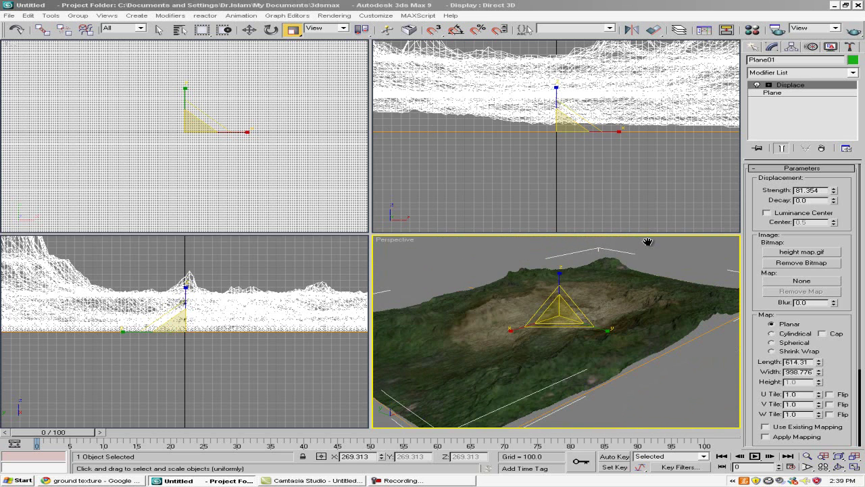
scroll(647, 241, up, 2)
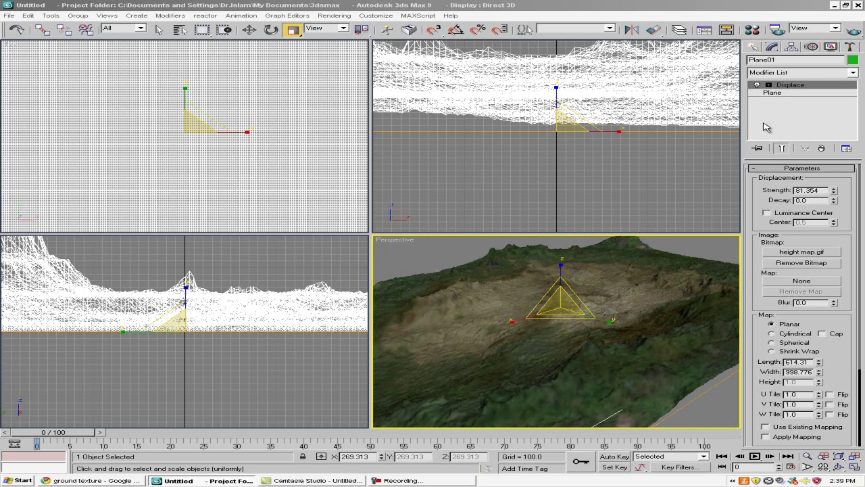
Convert the displaced terrain plane to an Editable Poly.
click(788, 85)
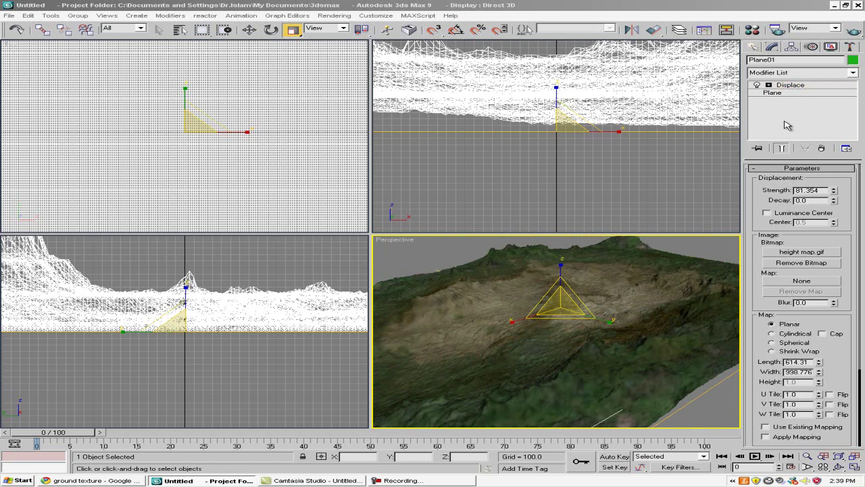
click(814, 75)
click(813, 75)
right_click(809, 111)
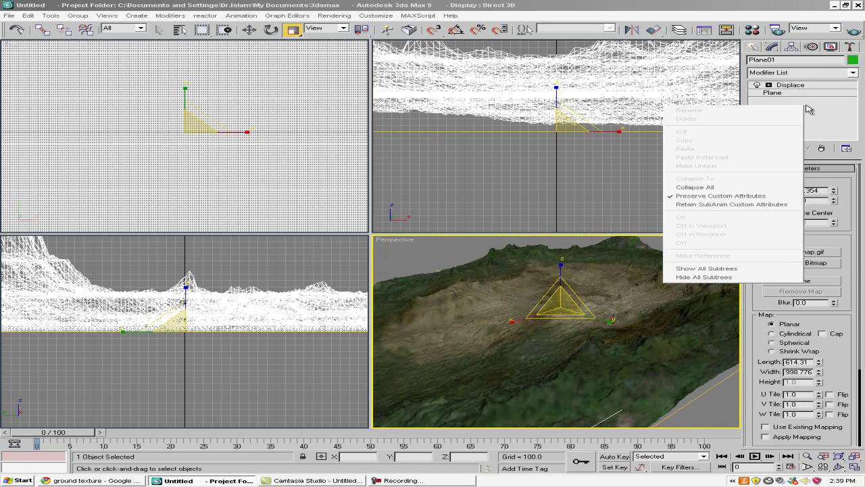
click(800, 140)
right_click(620, 190)
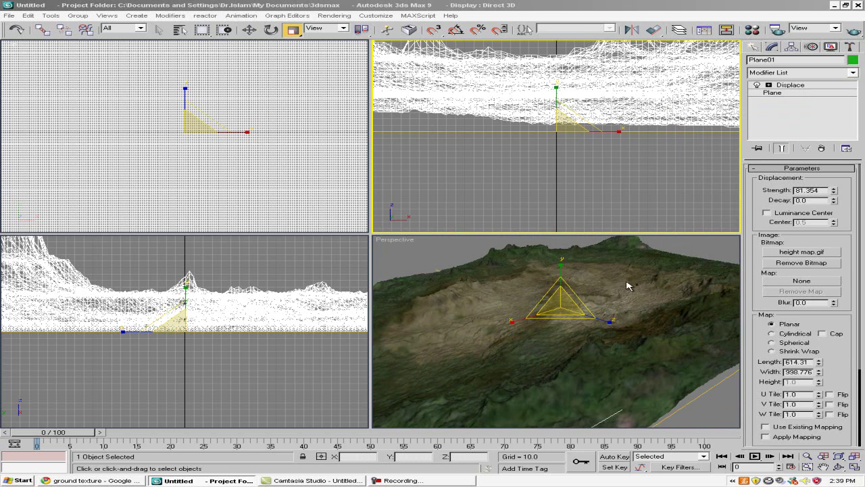
middle_drag(633, 308, 366, 54)
right_click(561, 327)
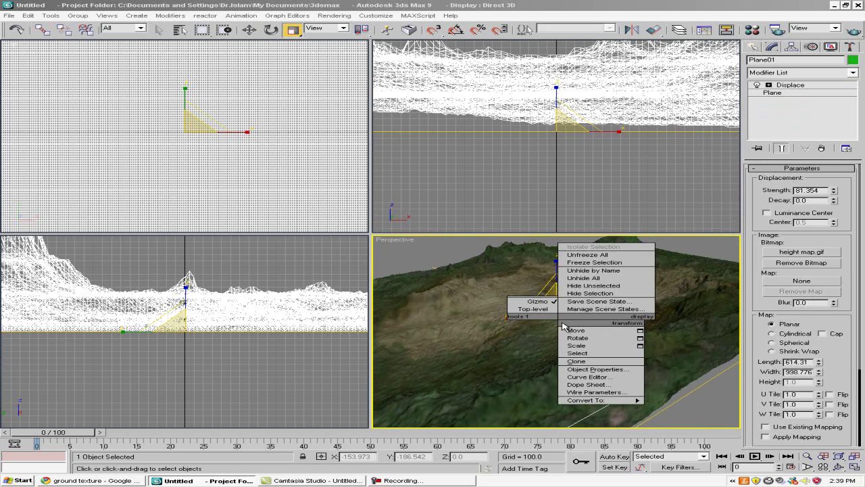
click(674, 294)
right_click(650, 298)
mouse_move(699, 379)
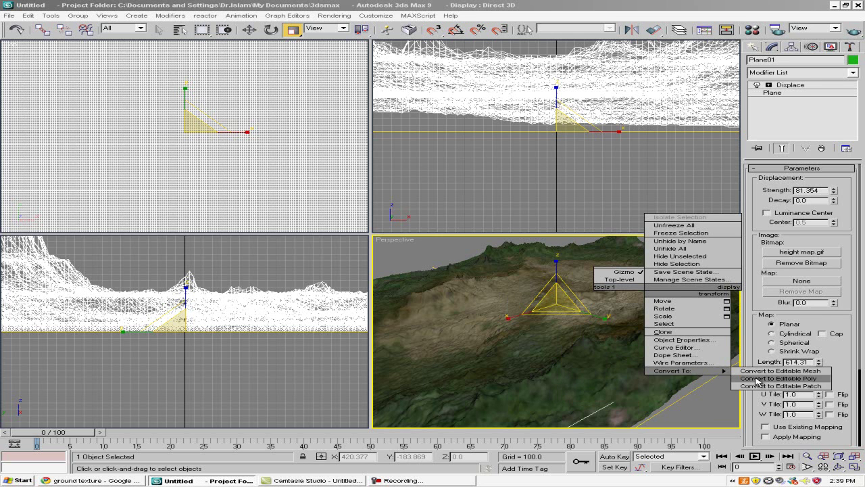
click(758, 374)
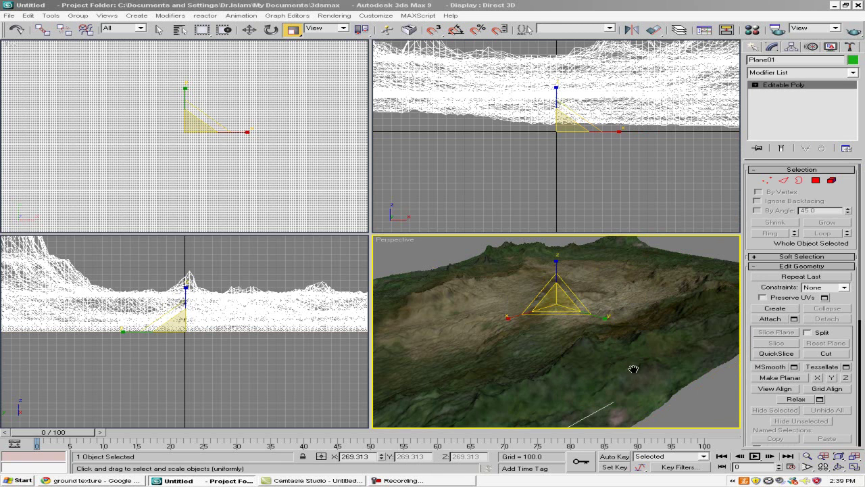
Using Paint Deformation Push/Pull with a value of about 14.1, paint two winding ridges across the terrain, the second with brush size about 47.
middle_drag(634, 369, 628, 315)
scroll(628, 315, down, 2)
scroll(630, 308, up, 1)
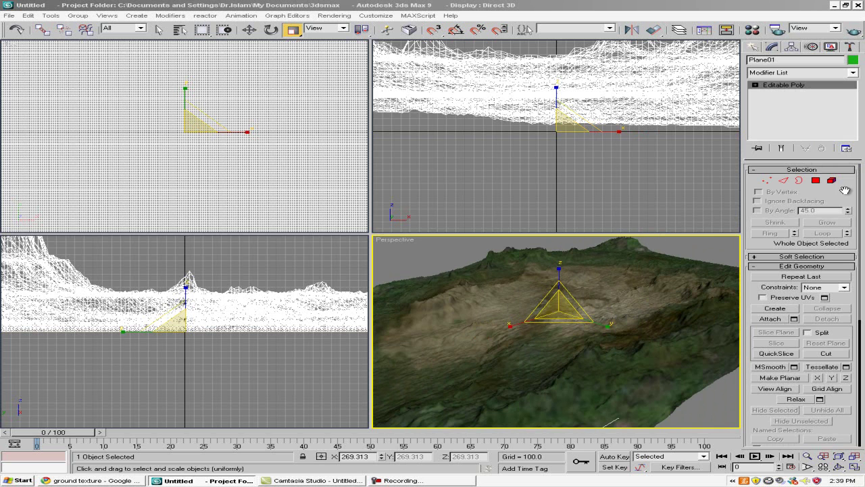
drag(847, 427, 741, 120)
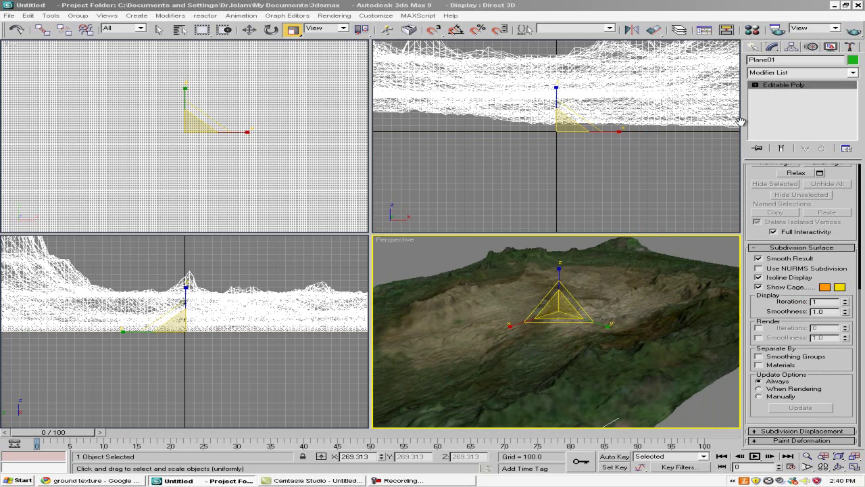
click(784, 441)
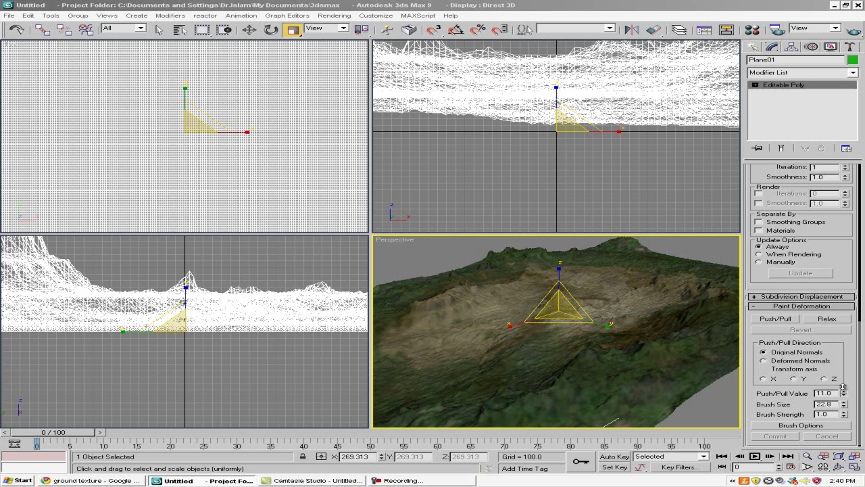
click(386, 479)
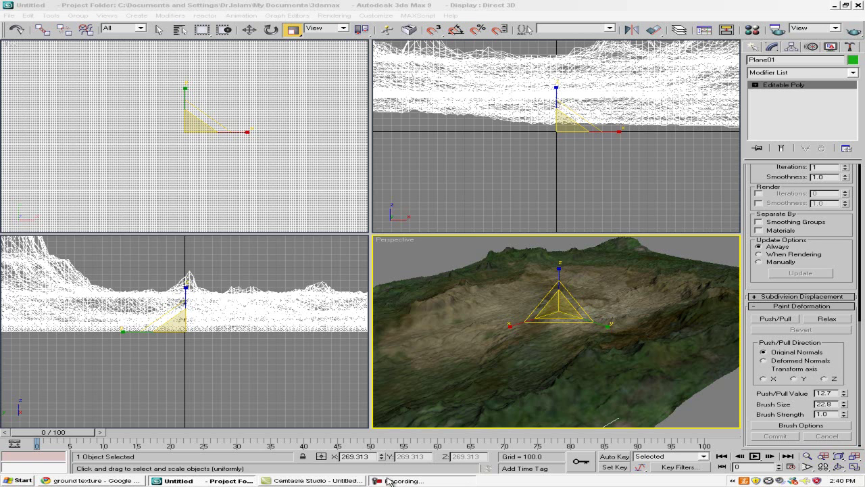
click(630, 416)
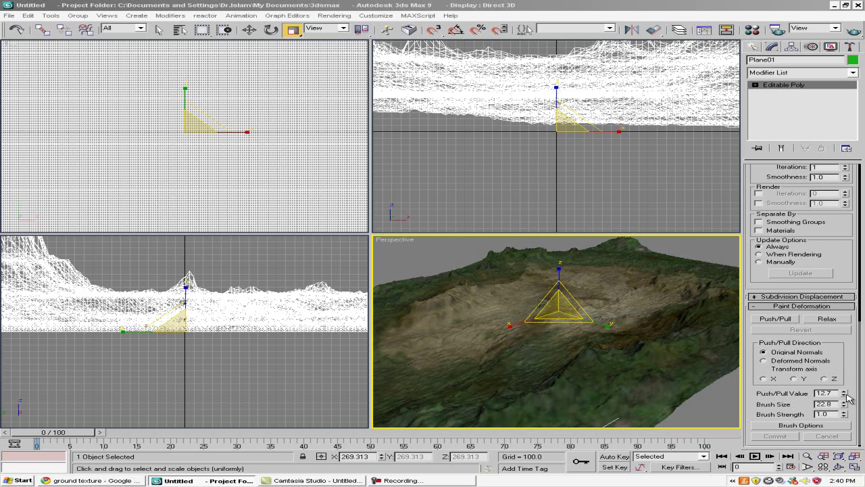
drag(845, 394, 845, 385)
click(775, 319)
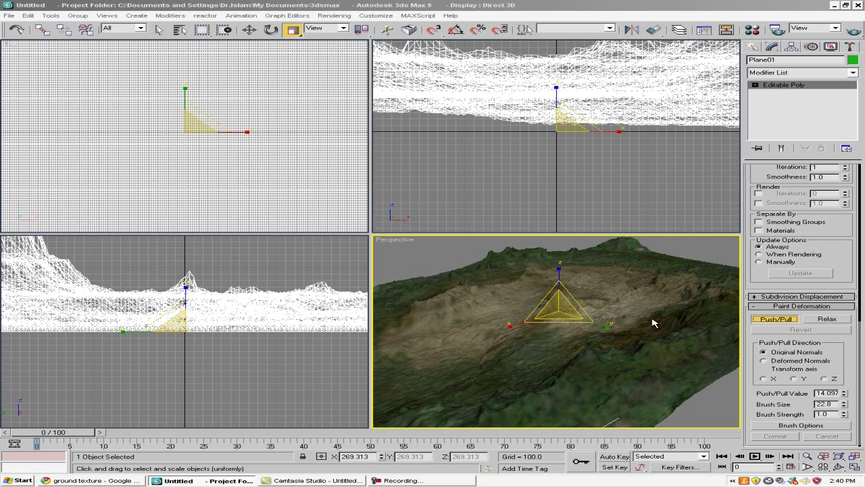
mouse_move(629, 309)
mouse_down()
mouse_move(644, 304)
mouse_move(645, 315)
mouse_move(590, 307)
mouse_move(566, 336)
mouse_move(490, 323)
mouse_up()
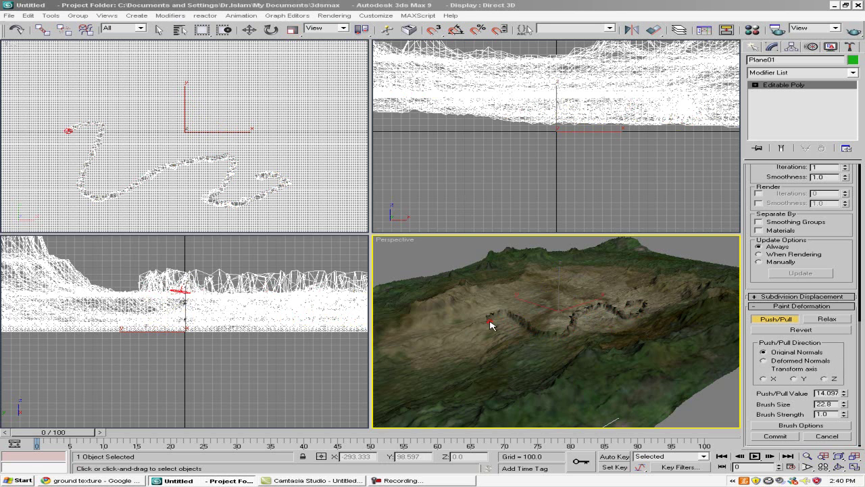
drag(845, 404, 845, 386)
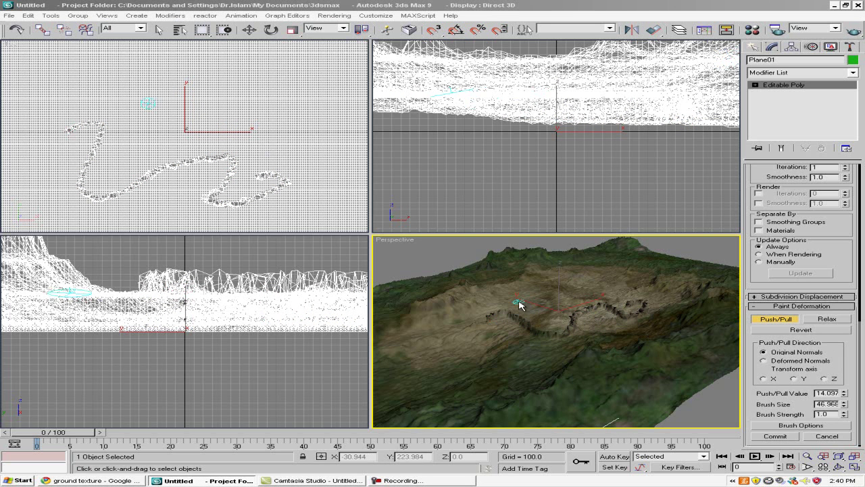
mouse_move(521, 302)
mouse_down()
mouse_move(561, 287)
mouse_move(656, 280)
mouse_move(556, 268)
mouse_up()
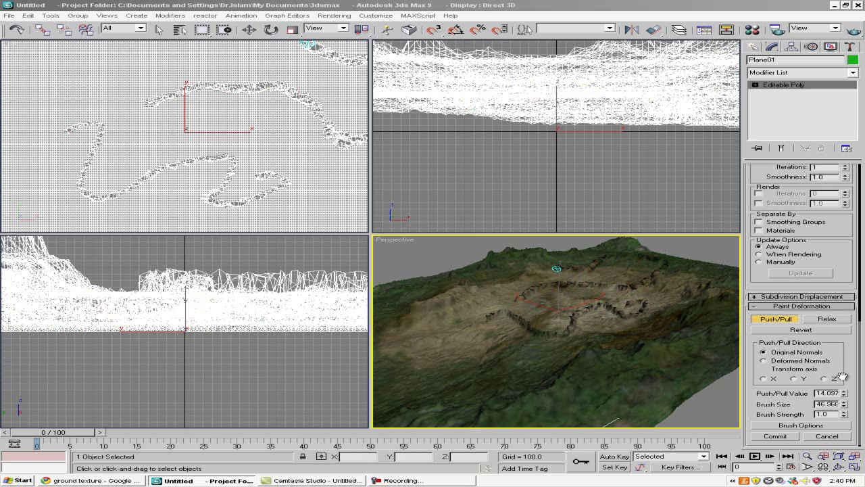
Set the Push/Pull Value to about 26.36 and paint two more winding, taller ridges across the terrain's front and sandy area.
drag(844, 393, 845, 379)
mouse_move(560, 363)
mouse_down()
mouse_move(638, 344)
mouse_move(676, 316)
mouse_up()
mouse_move(459, 324)
mouse_down()
mouse_move(482, 345)
mouse_move(572, 305)
mouse_up()
scroll(575, 327, down, 4)
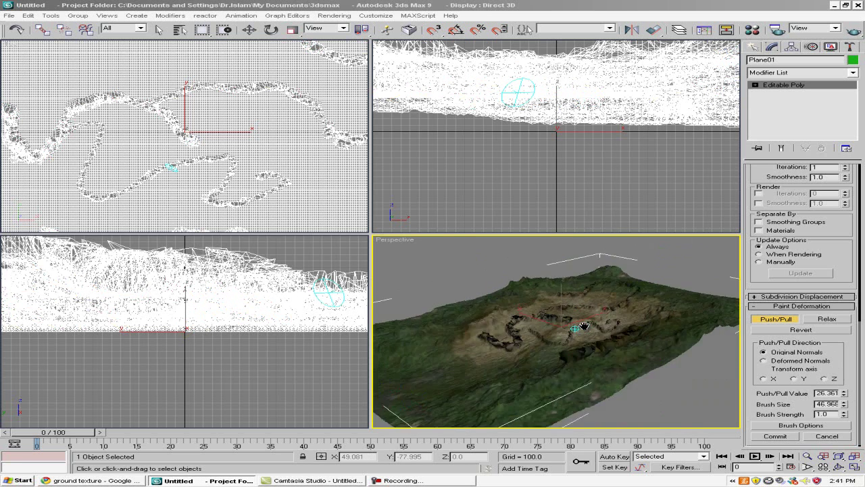
scroll(583, 324, up, 8)
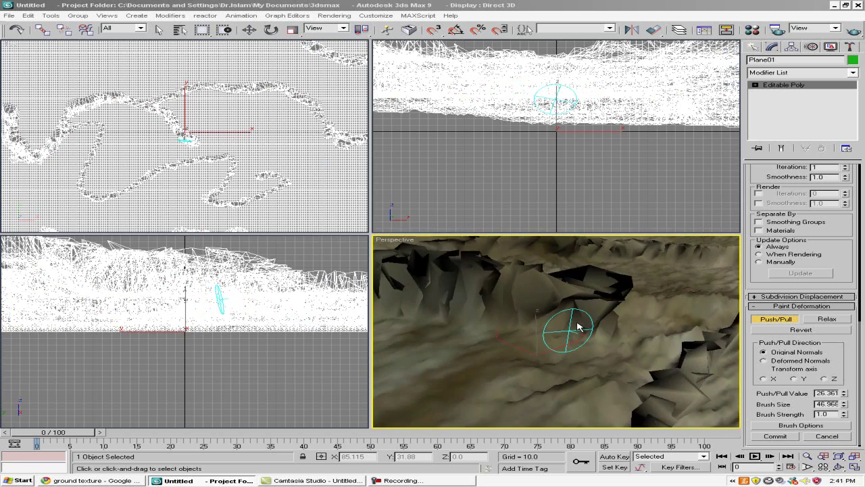
scroll(576, 328, down, 15)
scroll(584, 320, up, 7)
middle_drag(576, 329, 536, 340)
scroll(552, 347, down, 2)
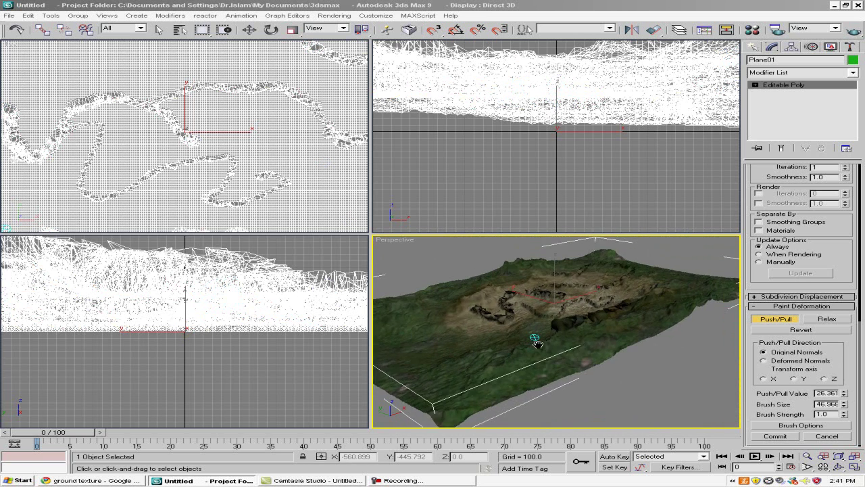